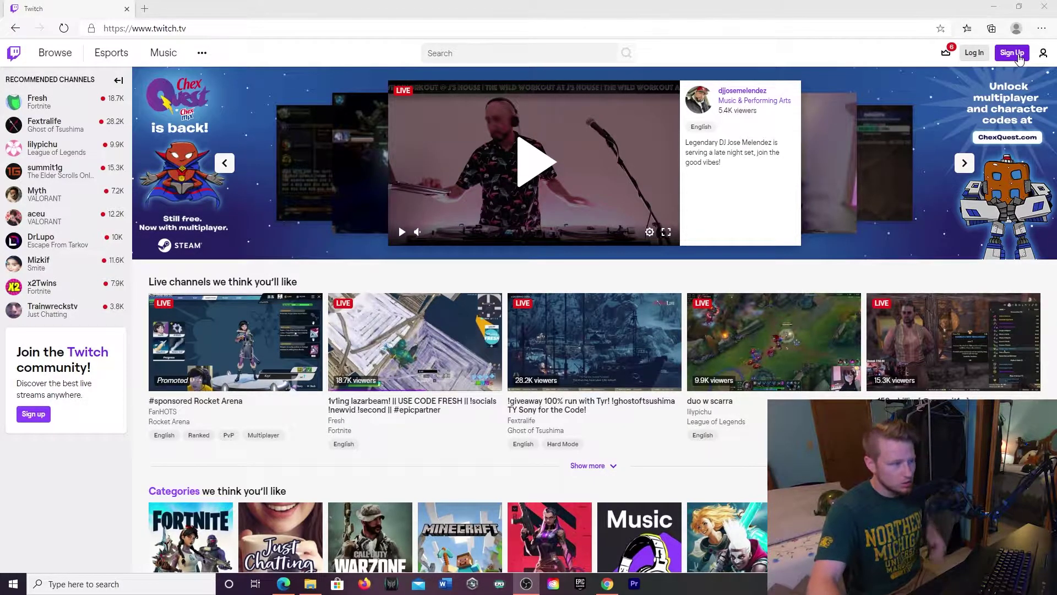
- Start sign-up and replace the prefilled username with a new one, removing its dot
left_click(1018, 54)
left_click(632, 226)
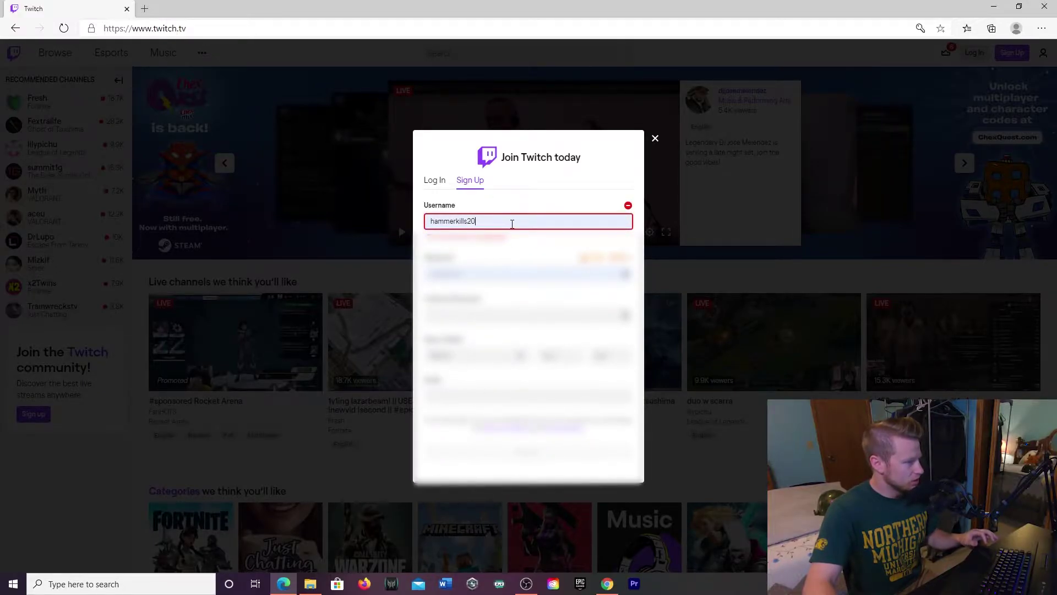
left_click_drag(512, 224, 415, 228)
key("Right")
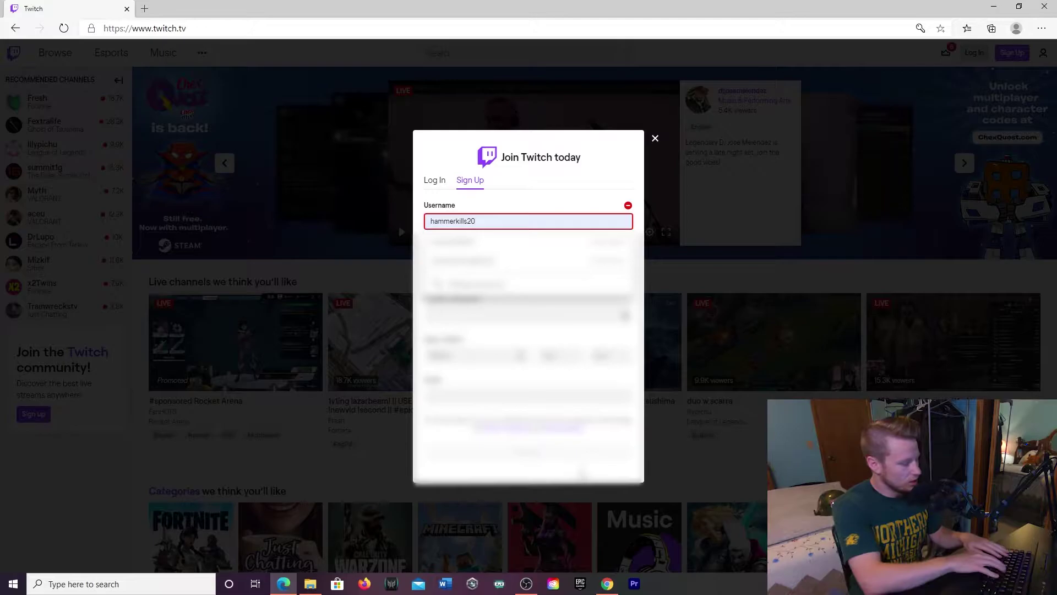
key("BackSpace")
key("BackSpace")
key("BackSpace")
key("BackSpace")
key("BackSpace")
key("BackSpace")
key("BackSpace")
key("BackSpace")
key("BackSpace")
key("BackSpace")
key("BackSpace")
key("BackSpace")
key("BackSpace")
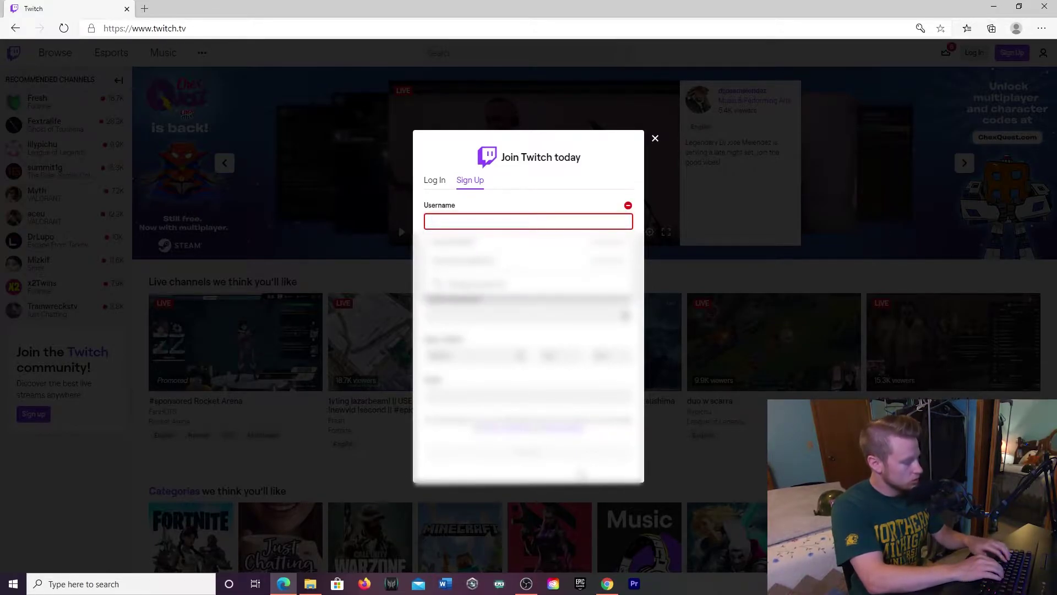
type("Harry")
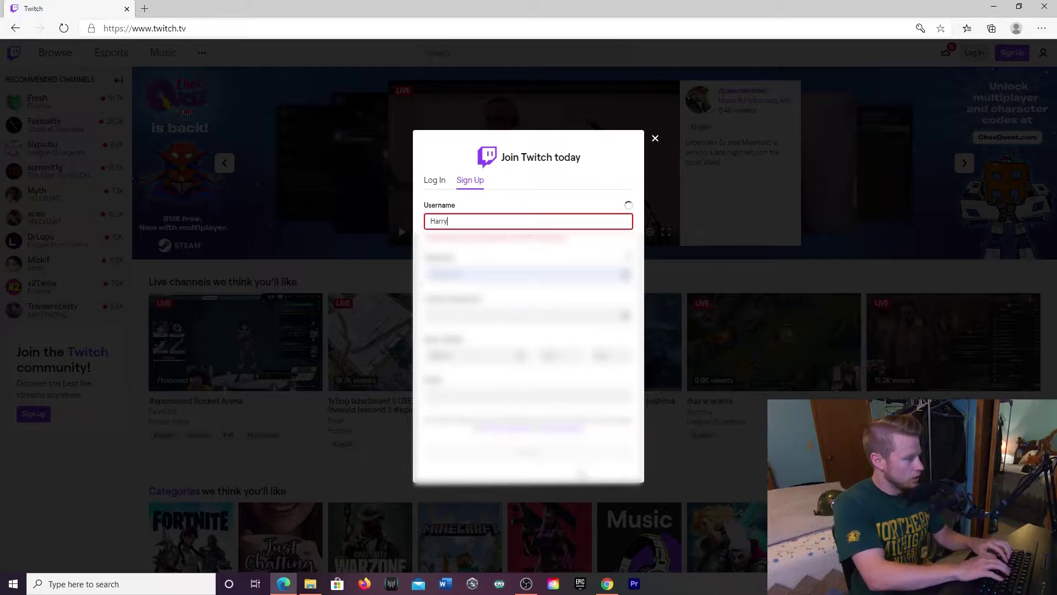
type("Mr.Potter")
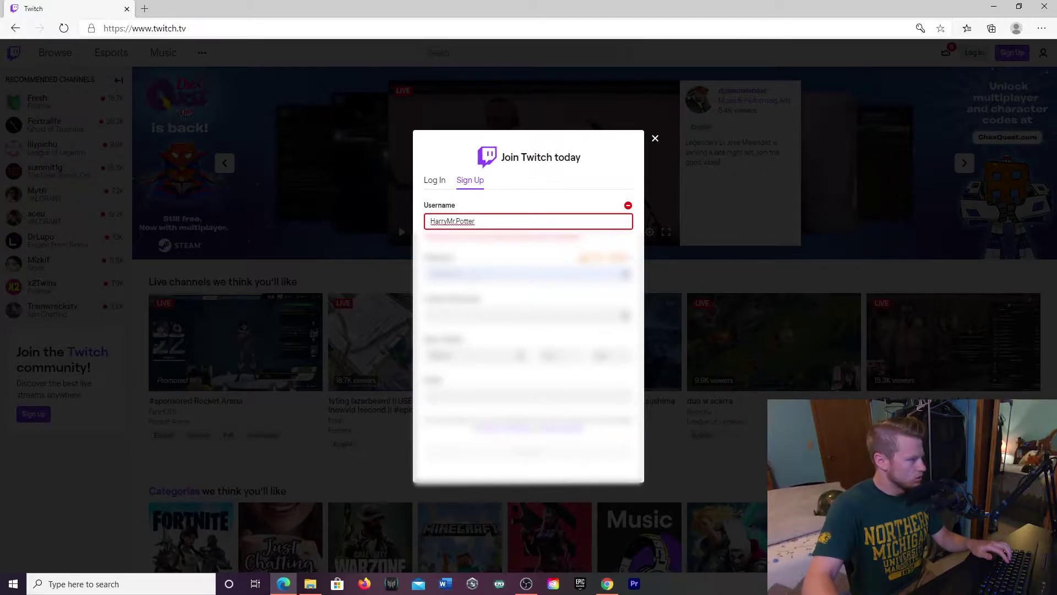
left_click(458, 221)
key("BackSpace")
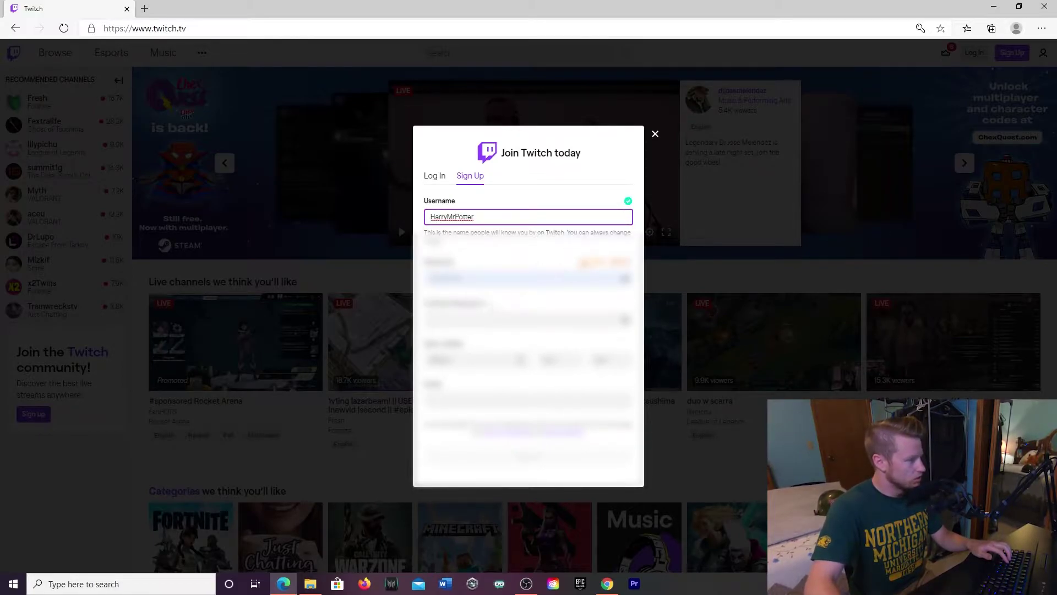
- Enter and confirm the password, fill in birthday and e-mail, and submit the form
key("Tab")
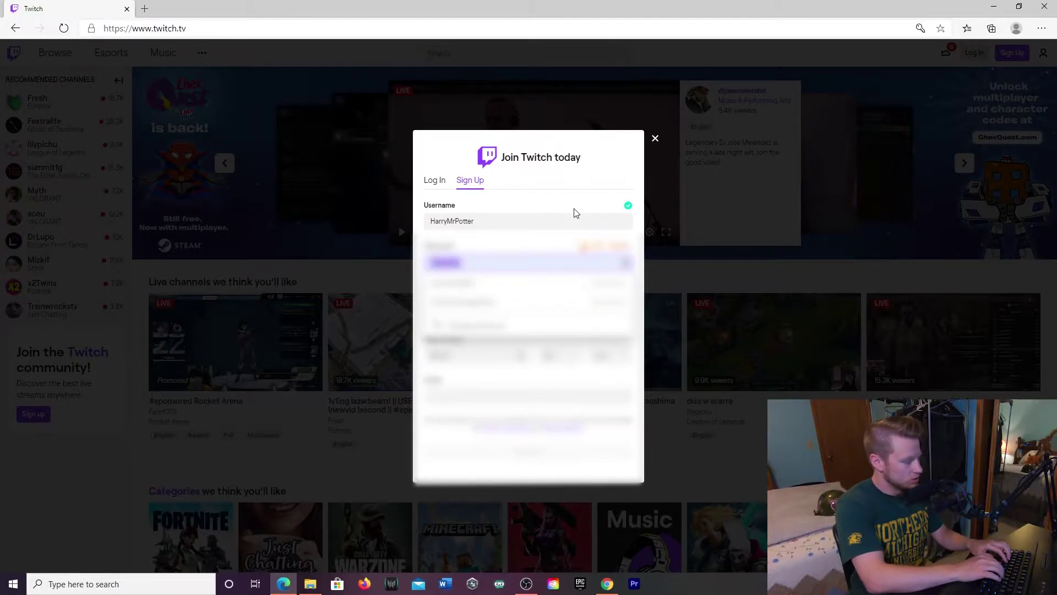
type("********")
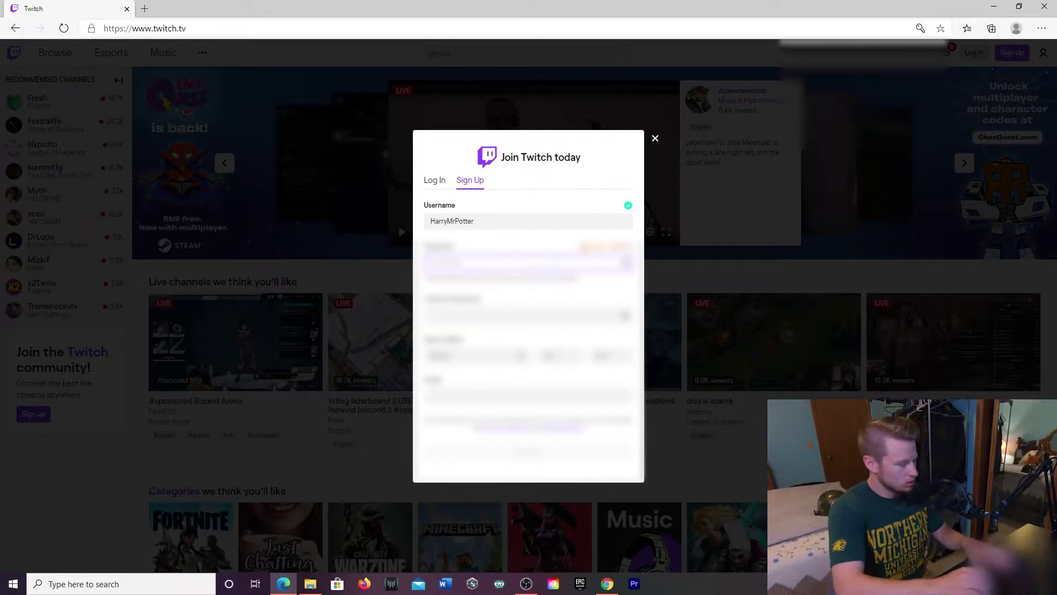
type("****")
key("Tab")
type("********")
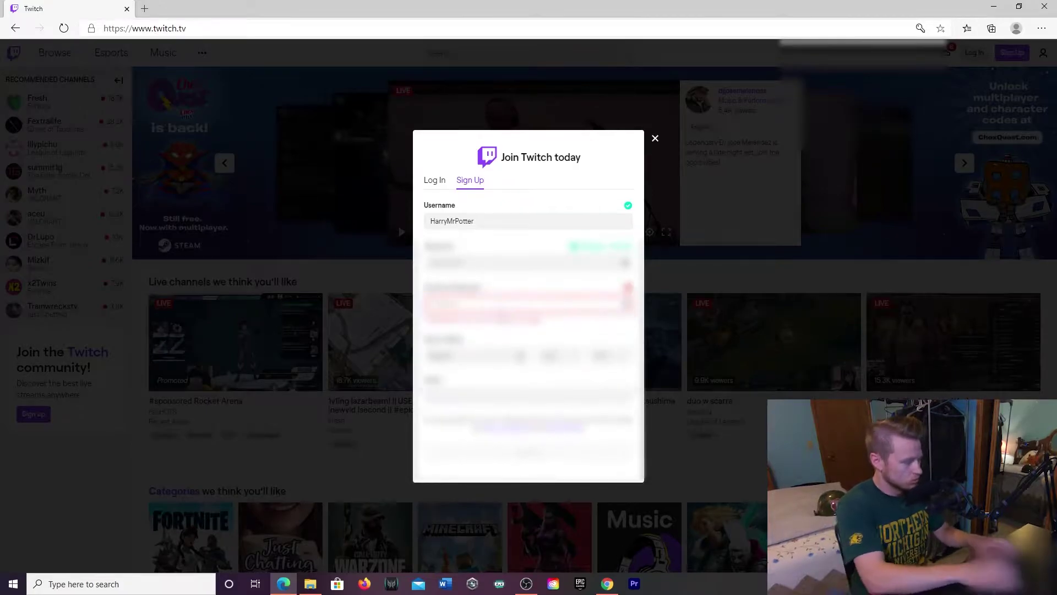
type("****")
key("Tab")
key("Tab")
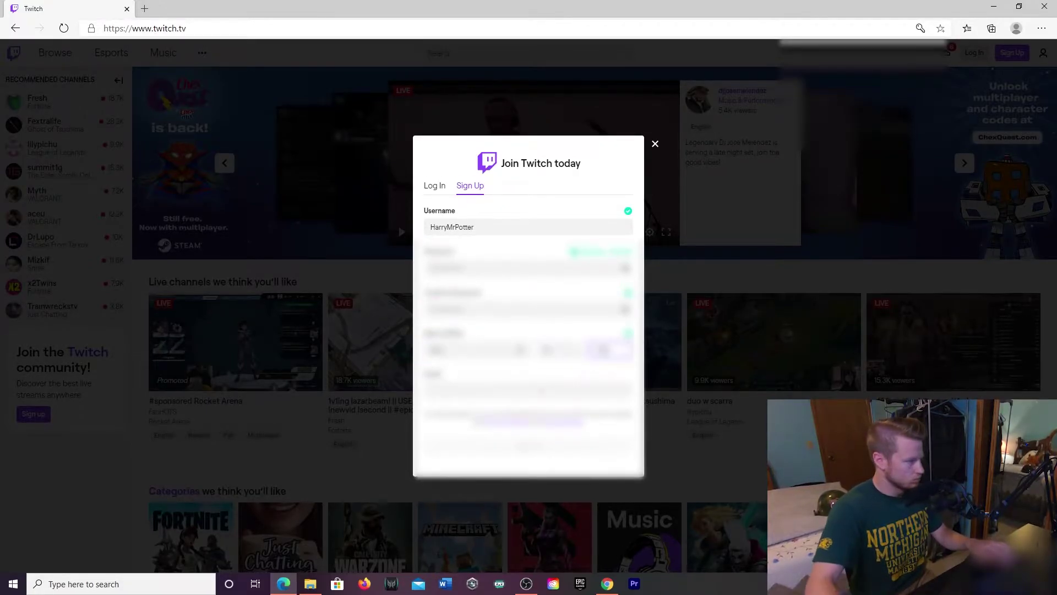
type("****")
key("Tab")
type("**********")
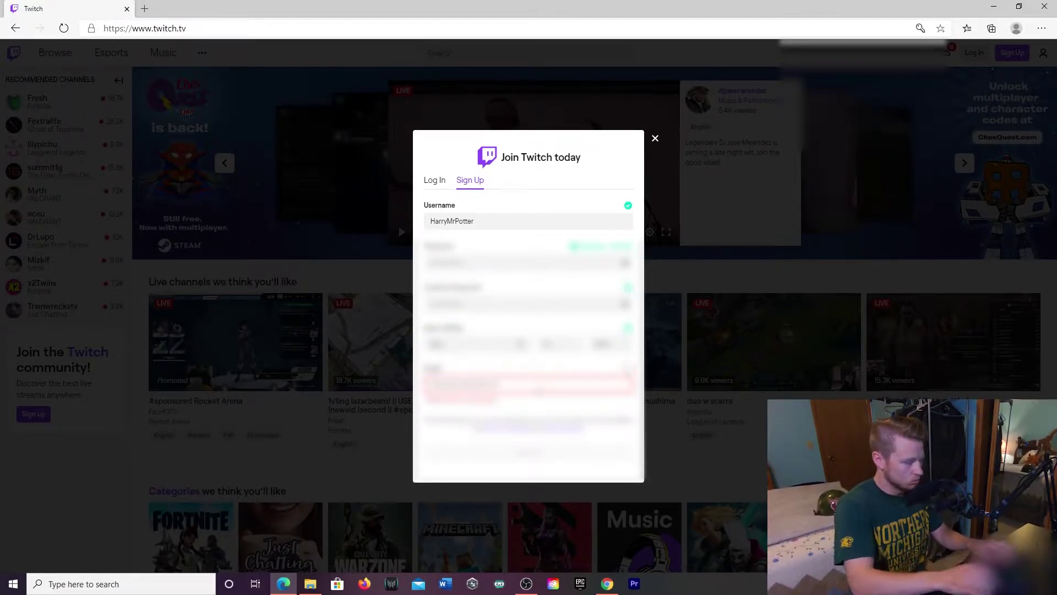
type("*****")
key("Return")
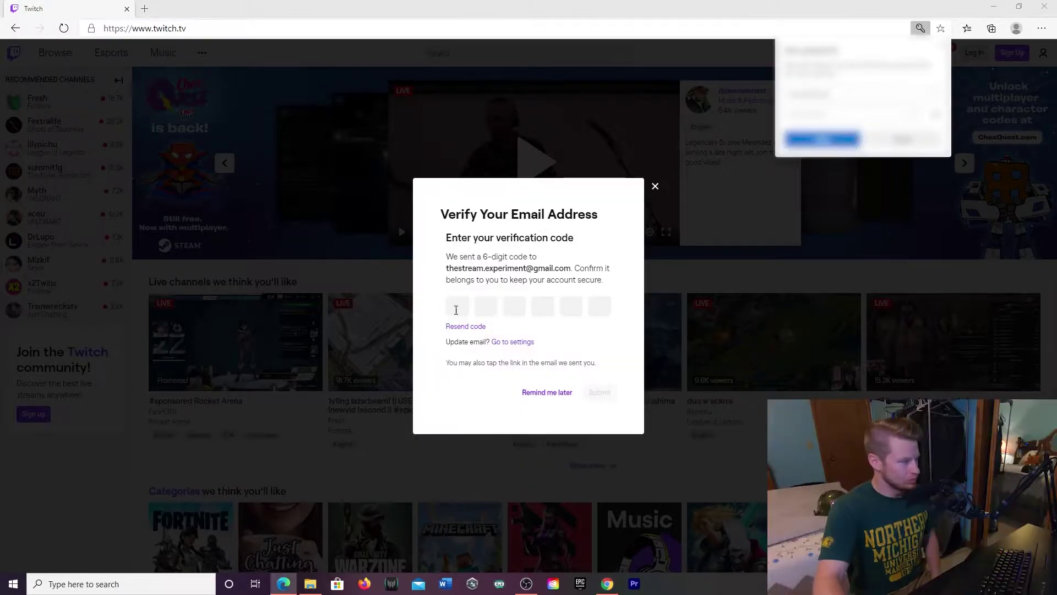
- Enter the six-digit verification code from the e-mail into the code boxes
left_click(456, 306)
type("******")
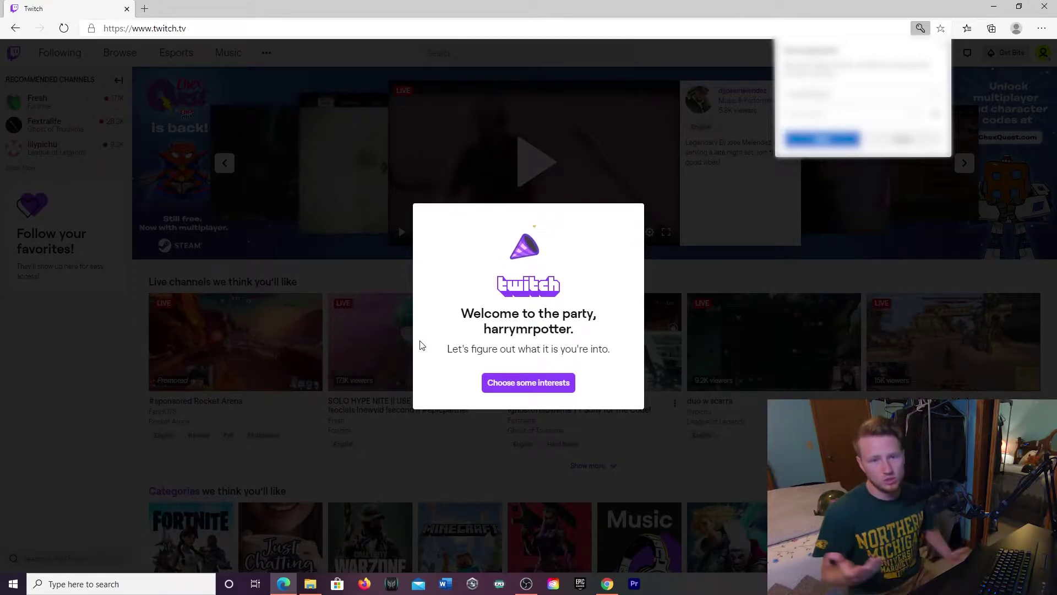
- Select the Fortnite, Just Chatting and Call of Duty: Warzone interest tiles and click Done
left_click(519, 383)
left_click(357, 231)
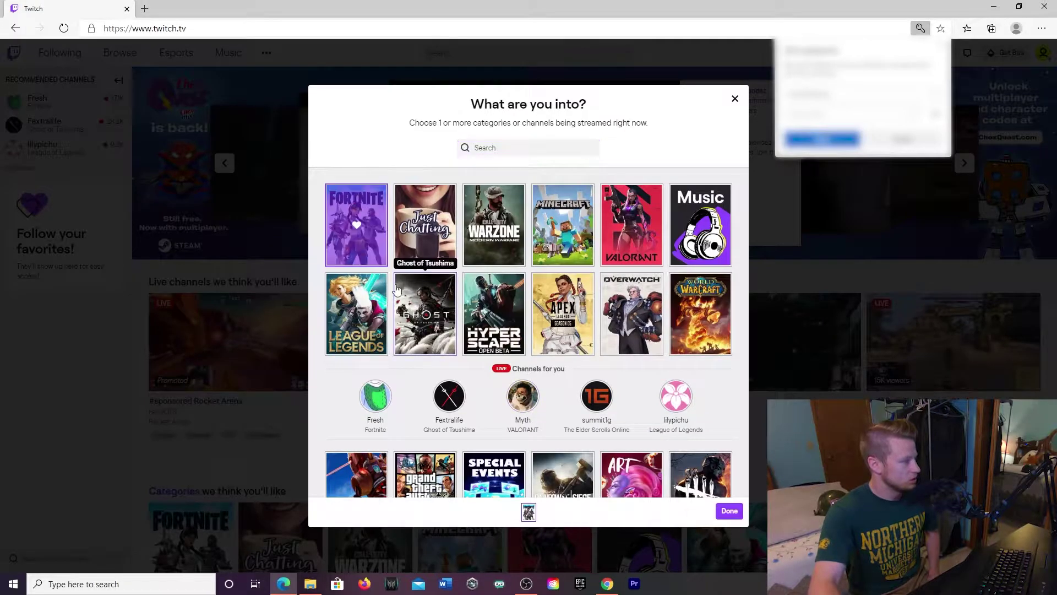
left_click(417, 223)
left_click(488, 223)
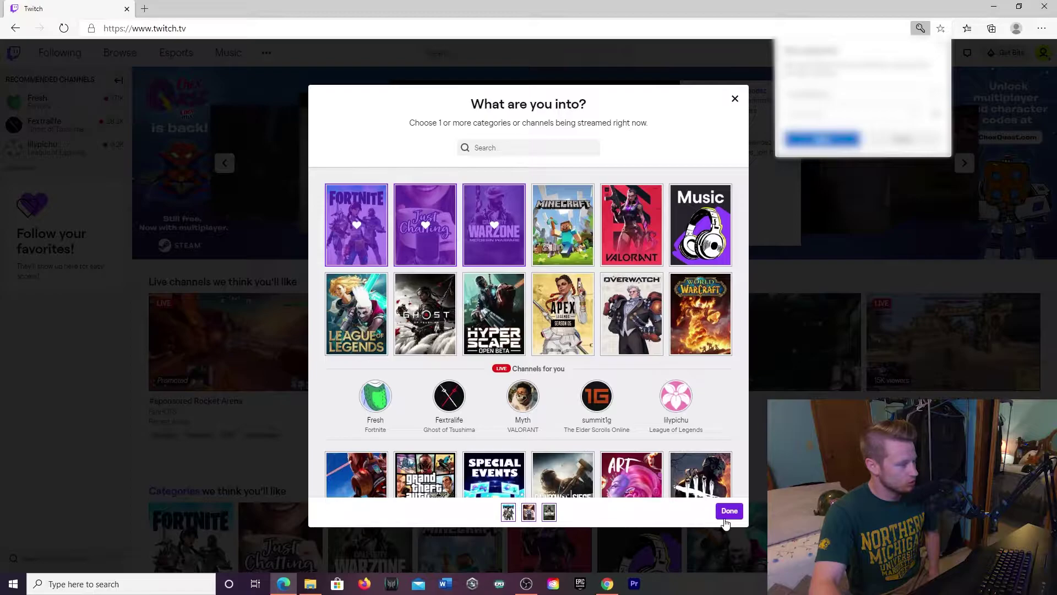
scroll(607, 333, "down", 3)
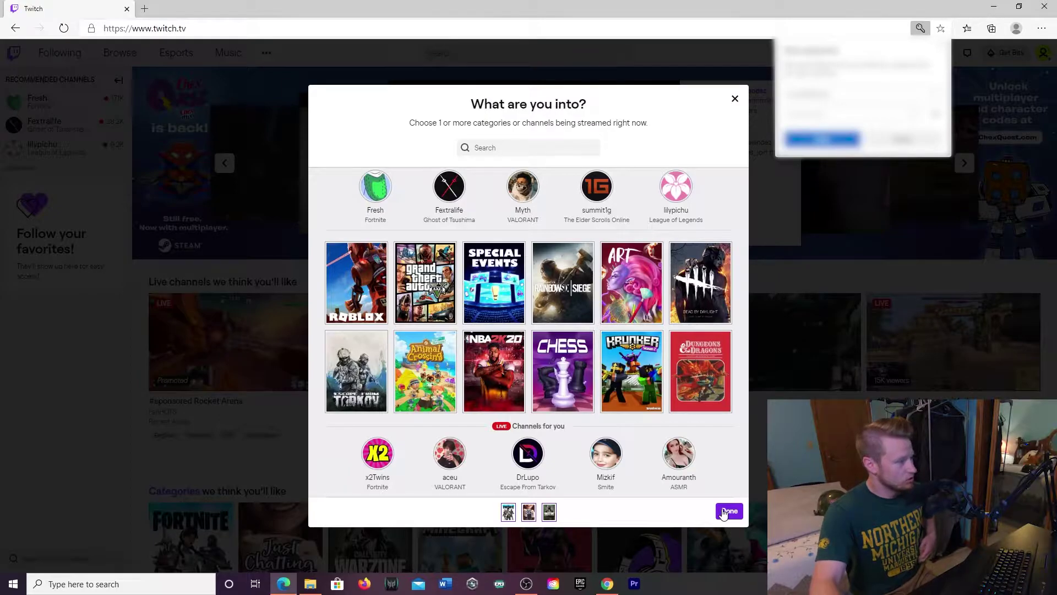
left_click(725, 511)
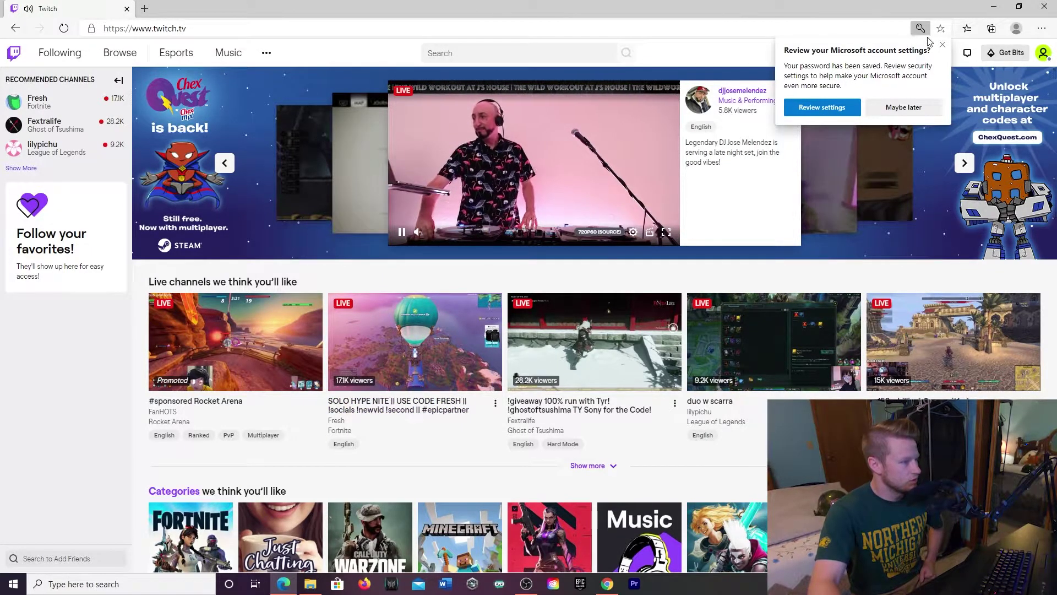
- Dismiss the Microsoft account prompt and go to the new channel's page from the account menu
left_click(903, 107)
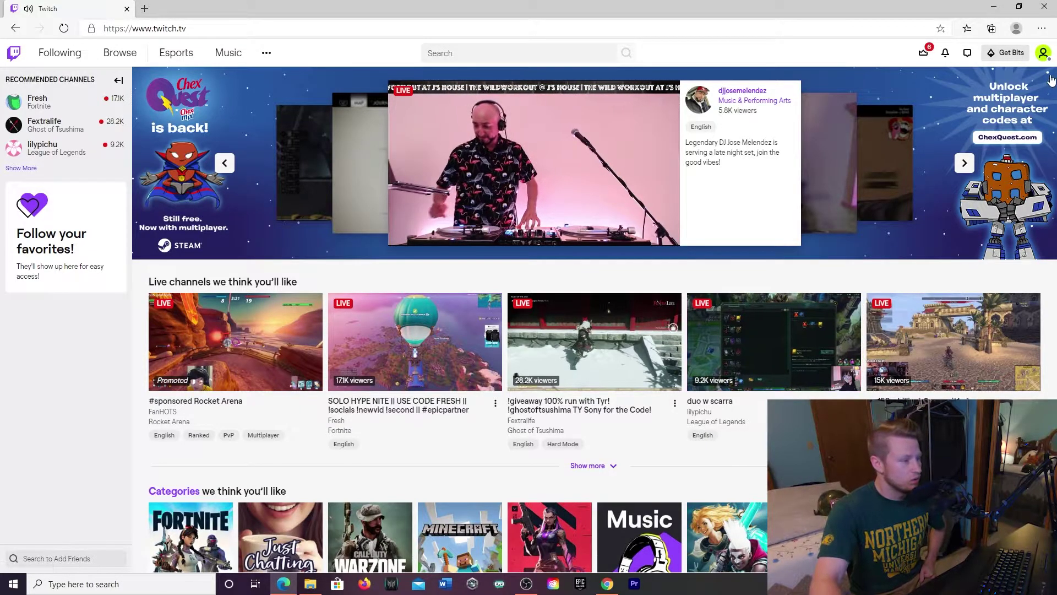
left_click(1043, 54)
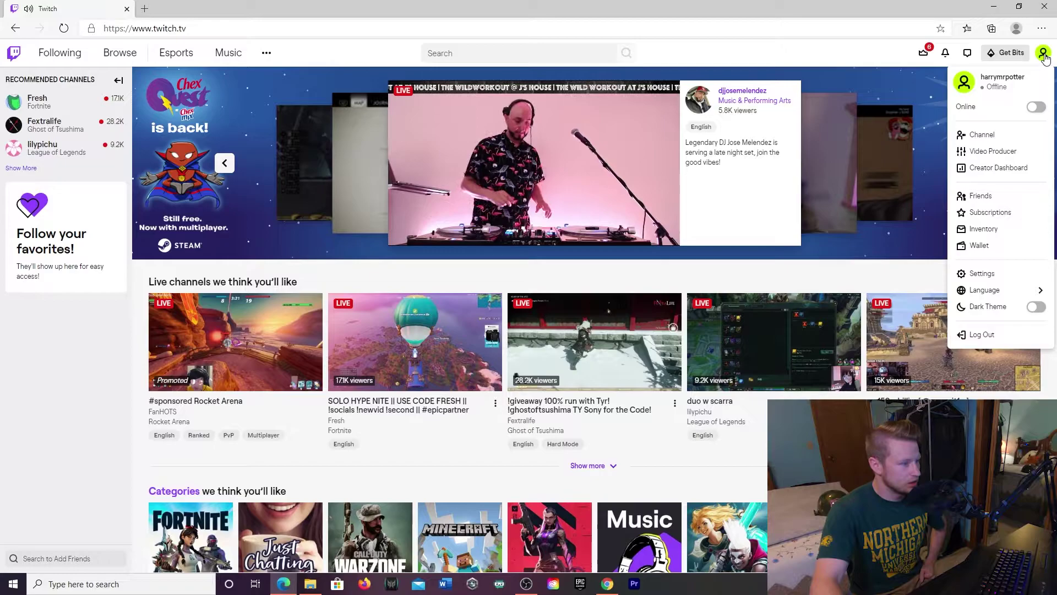
left_click(981, 135)
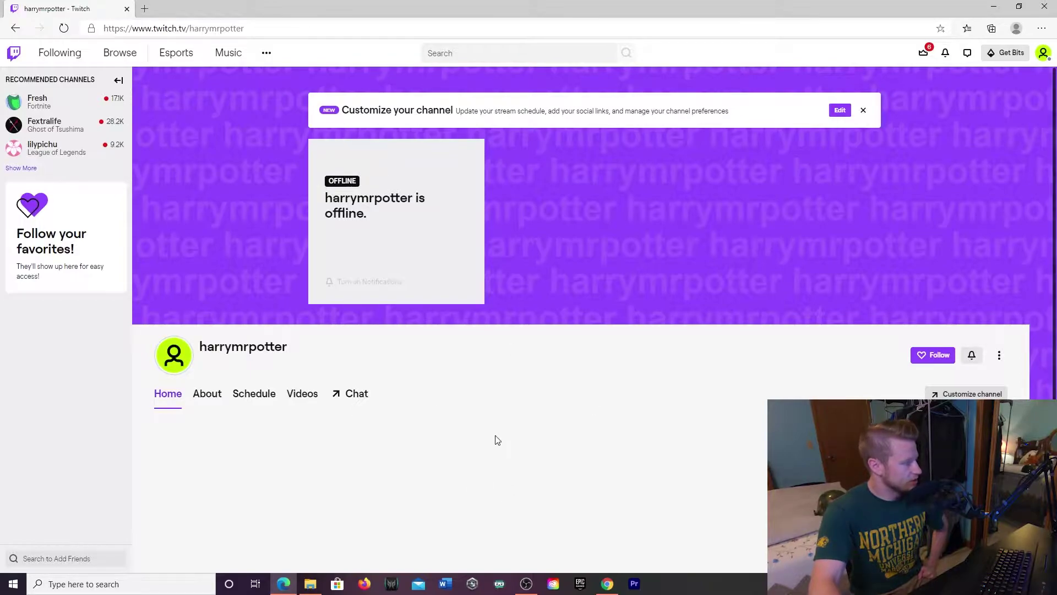
scroll(464, 435, "down", 3)
scroll(464, 435, "up", 3)
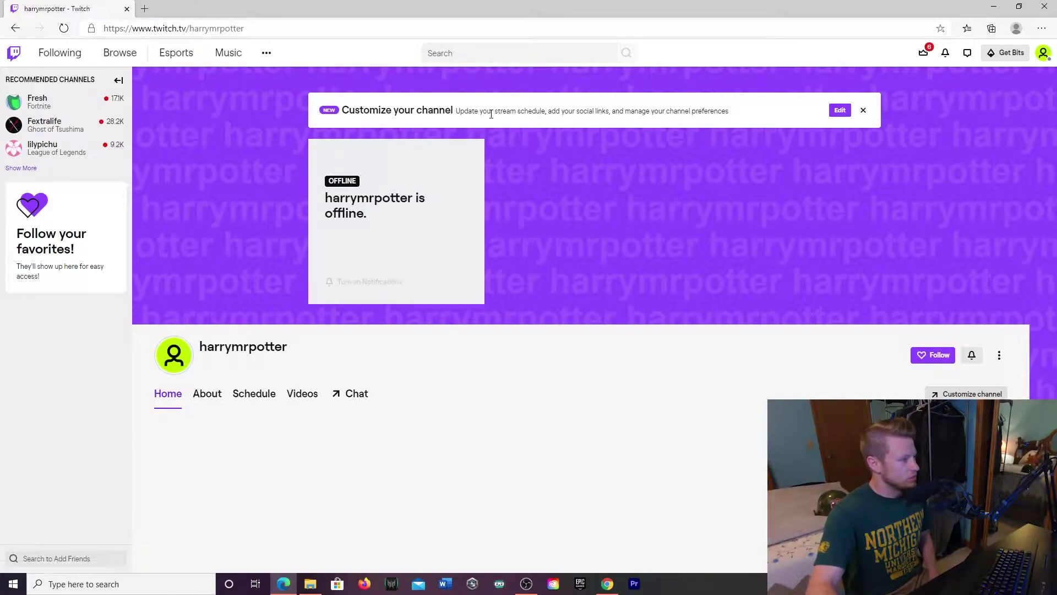
- Open the channel customization settings and bring the Profile Picture section into view
left_click(839, 111)
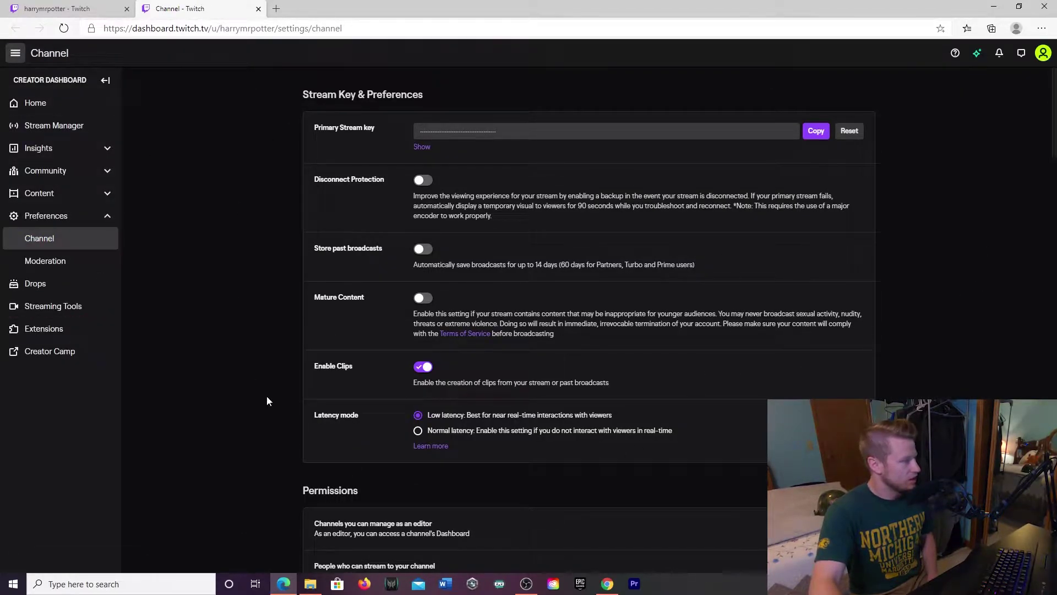
left_click(60, 213)
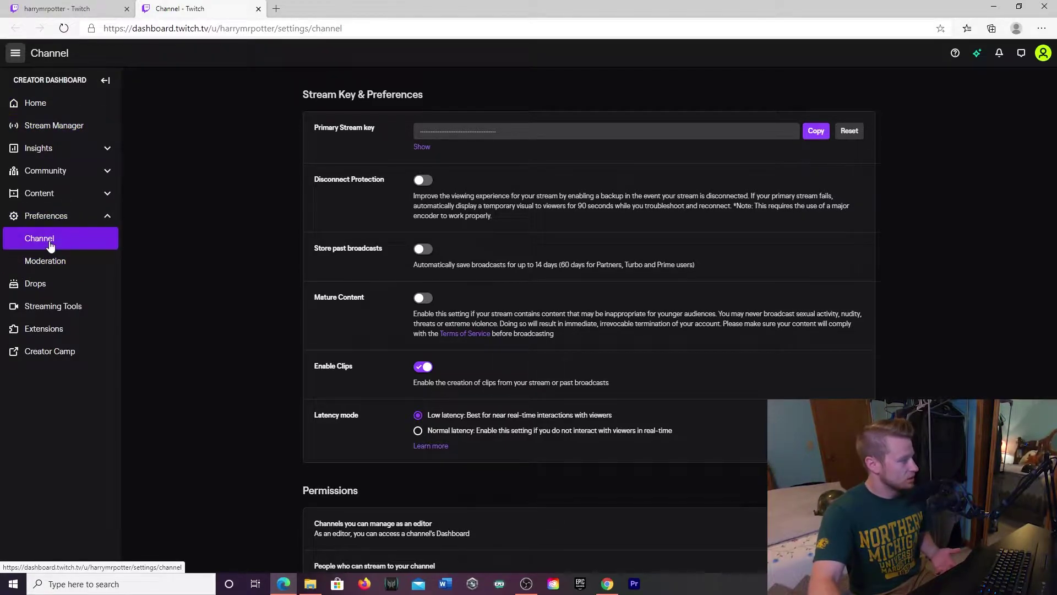
left_click(95, 220)
left_click(94, 221)
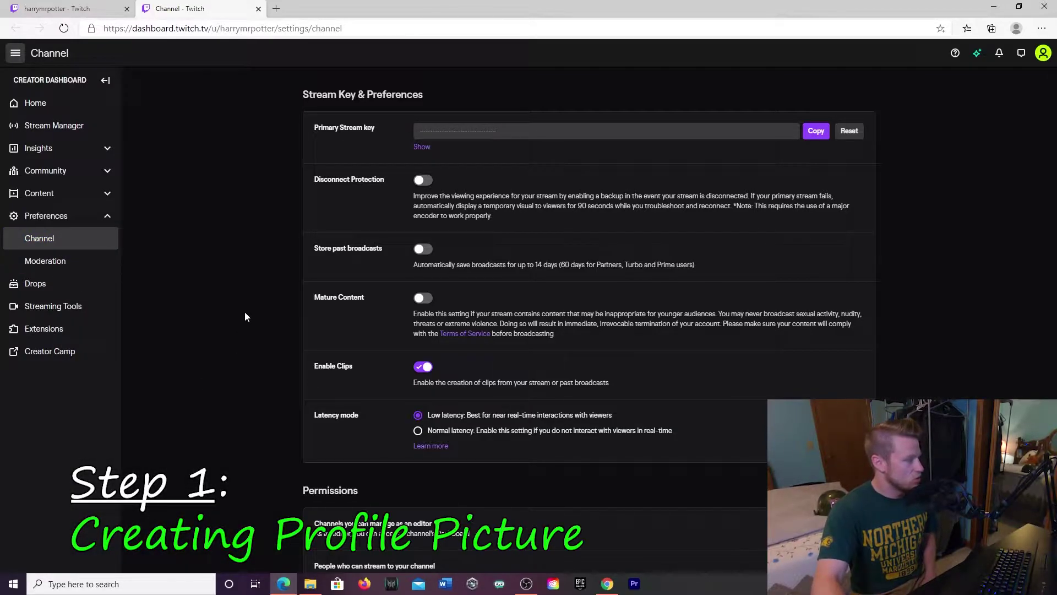
scroll(245, 313, "down", 9)
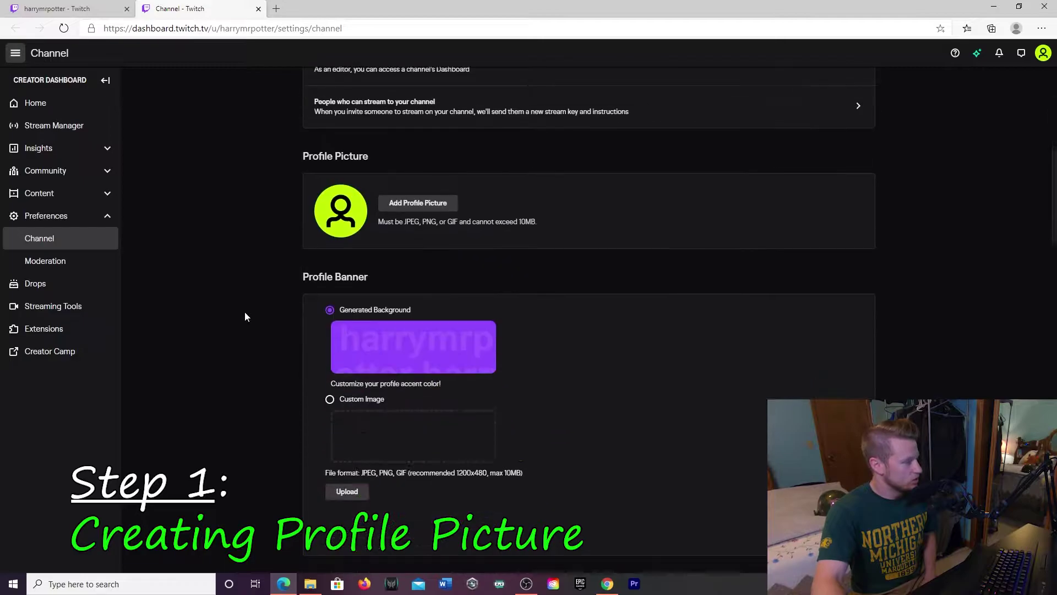
- Load Equipment Thumbnail.jpg from Gaming files > Stream Experiement > Cool Pictures as the profile picture
left_click(438, 200)
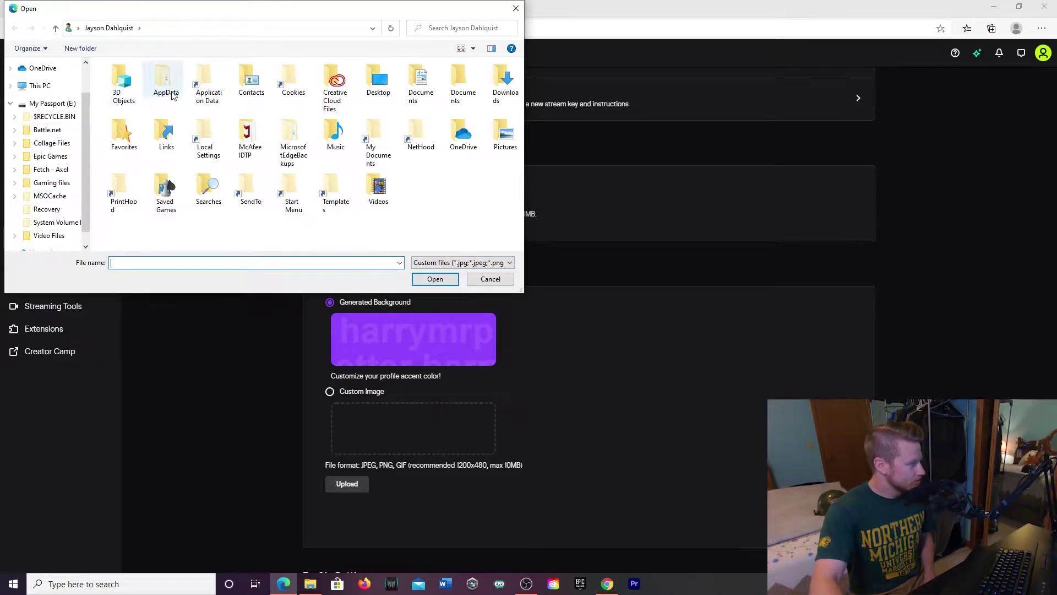
left_click(56, 182)
double_click(154, 173)
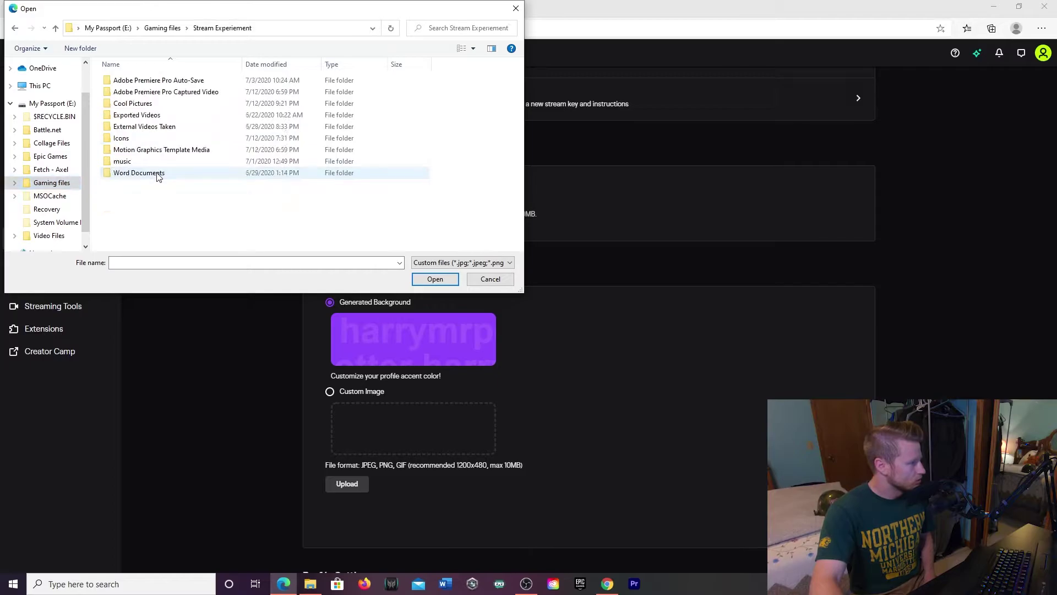
left_click(138, 128)
double_click(133, 103)
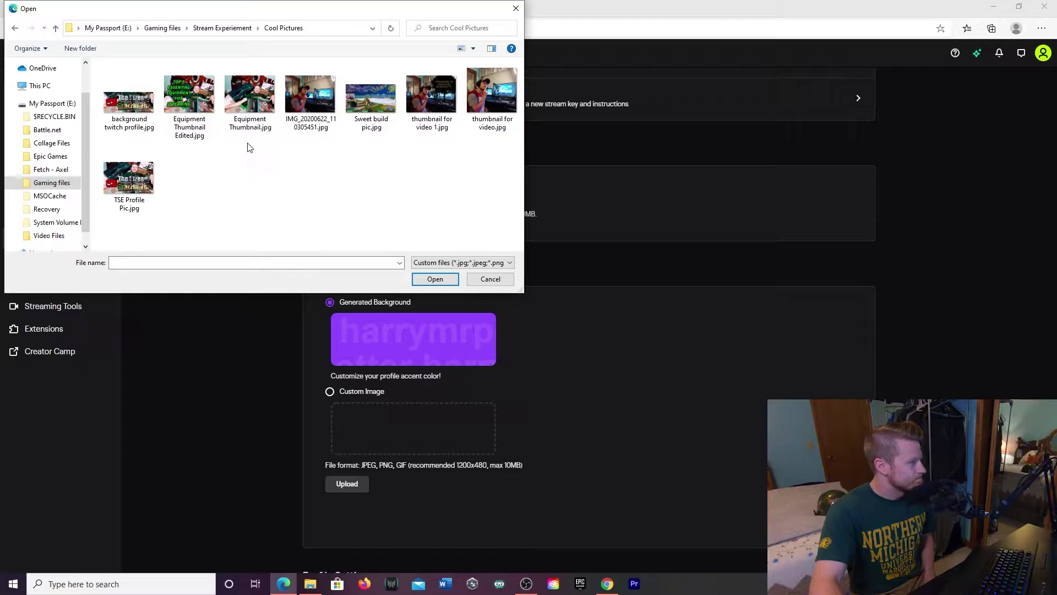
left_click(241, 96)
left_click(437, 276)
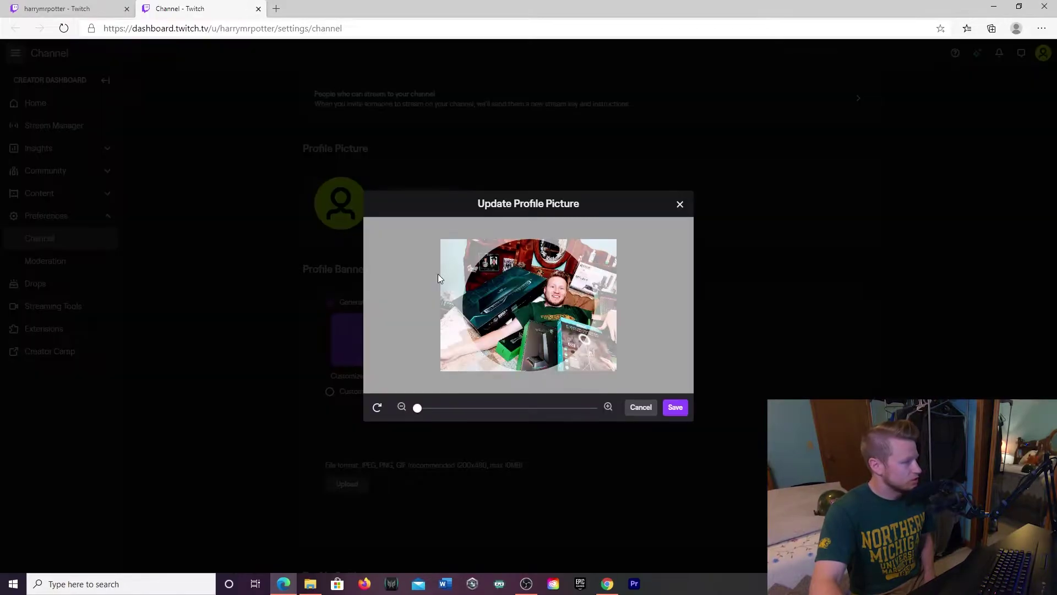
- Reposition and slightly zoom the photo inside the crop circle, then save the profile picture
left_click_drag(558, 324, 539, 310)
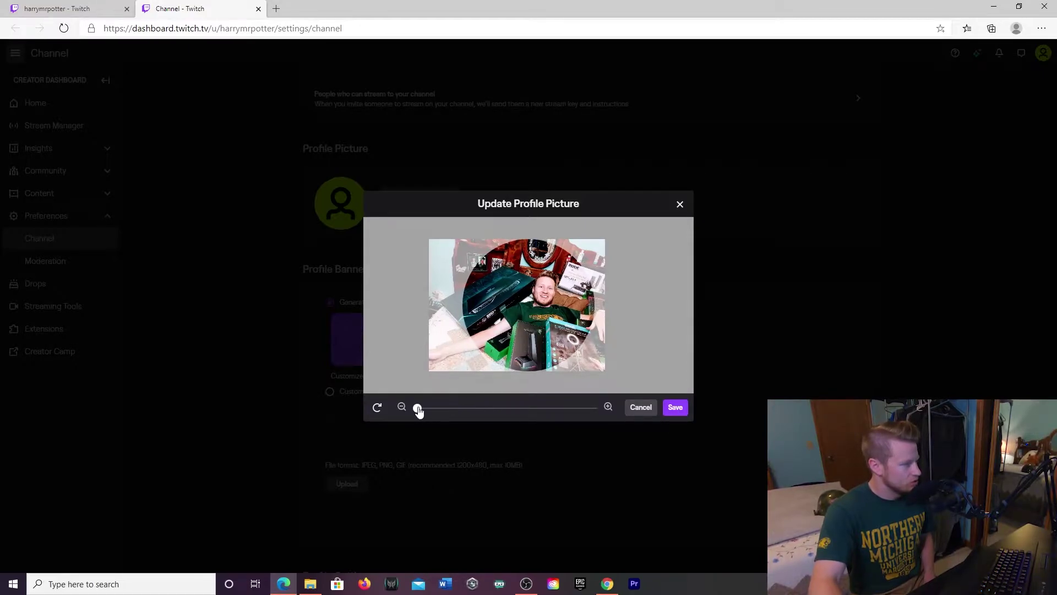
left_click_drag(417, 408, 430, 408)
left_click_drag(523, 307, 513, 311)
left_click(675, 408)
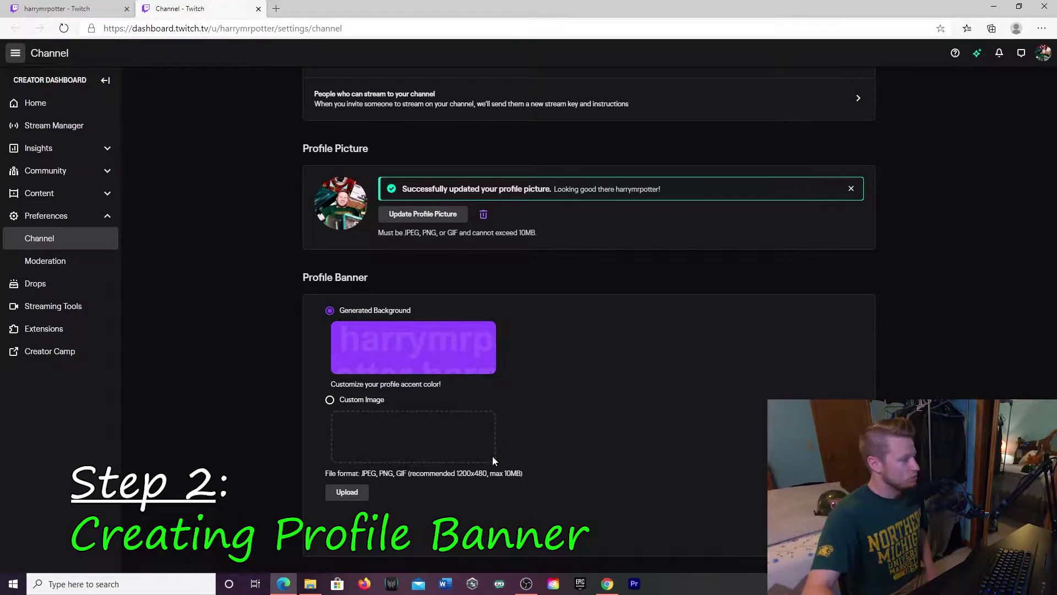
scroll(570, 435, "down", 2)
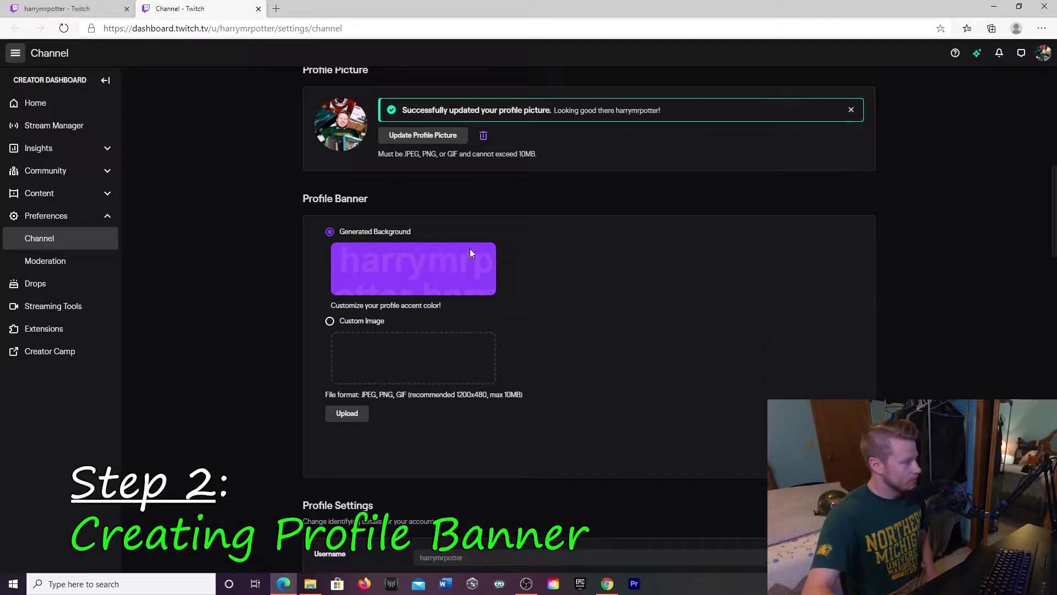
- Choose Custom Image for the profile banner and upload background twitch profile.jpg from the computer
scroll(408, 256, "up", 1)
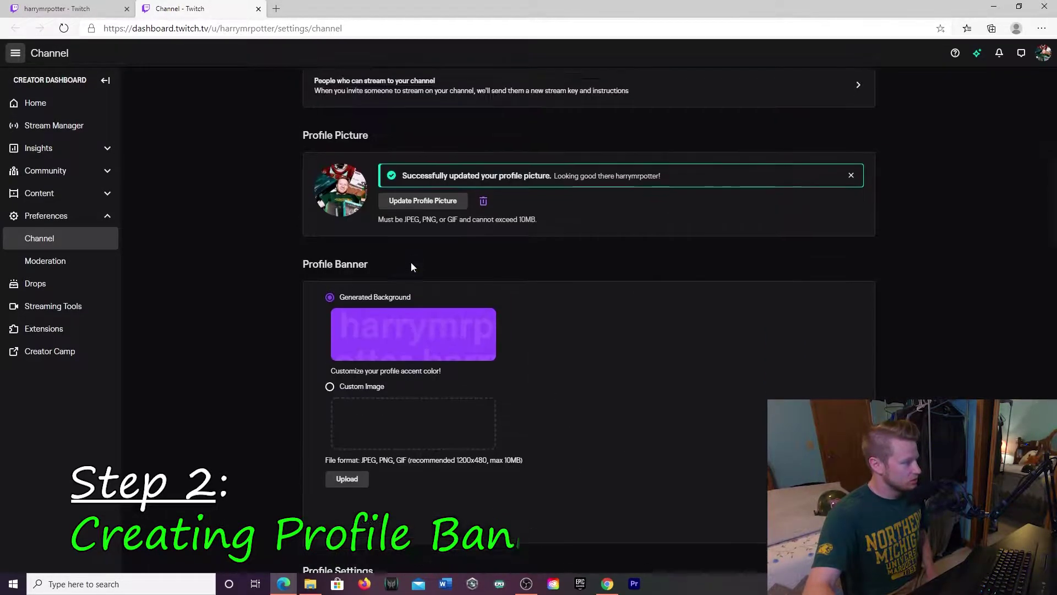
scroll(410, 267, "up", 3)
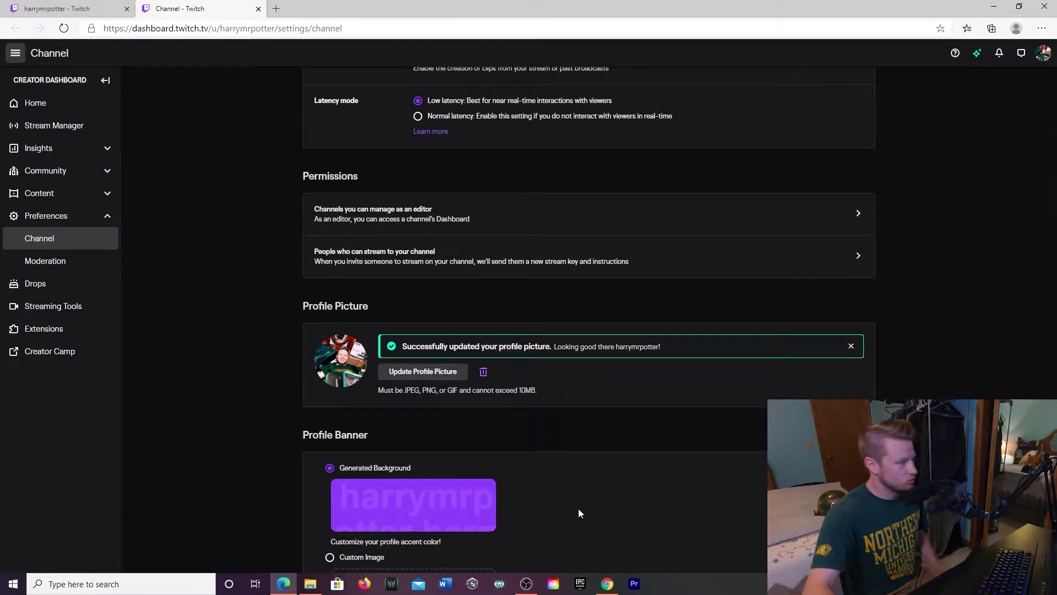
scroll(564, 510, "down", 4)
left_click(330, 322)
left_click(358, 414)
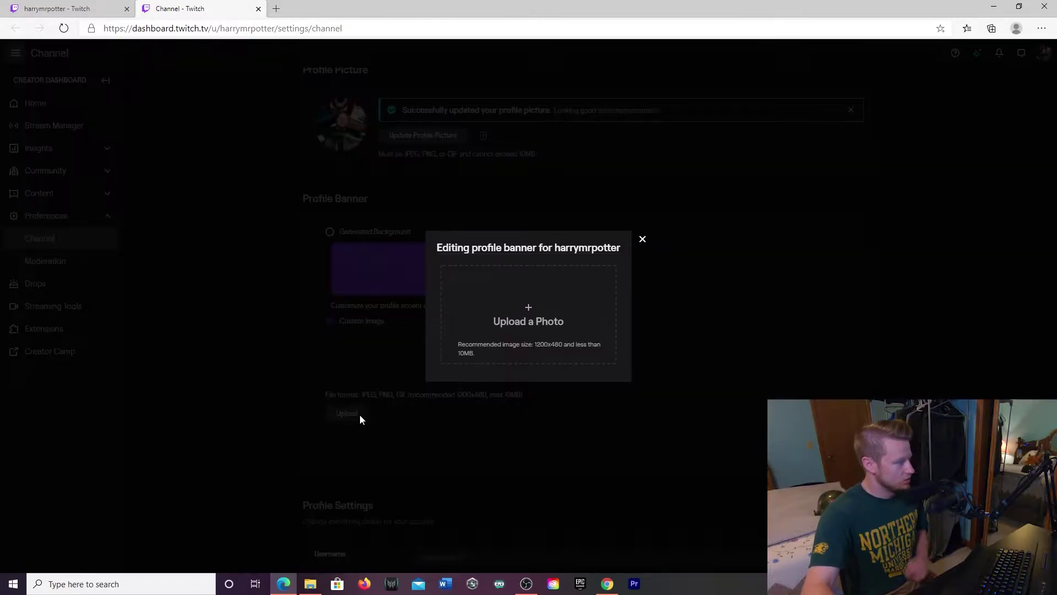
left_click(532, 309)
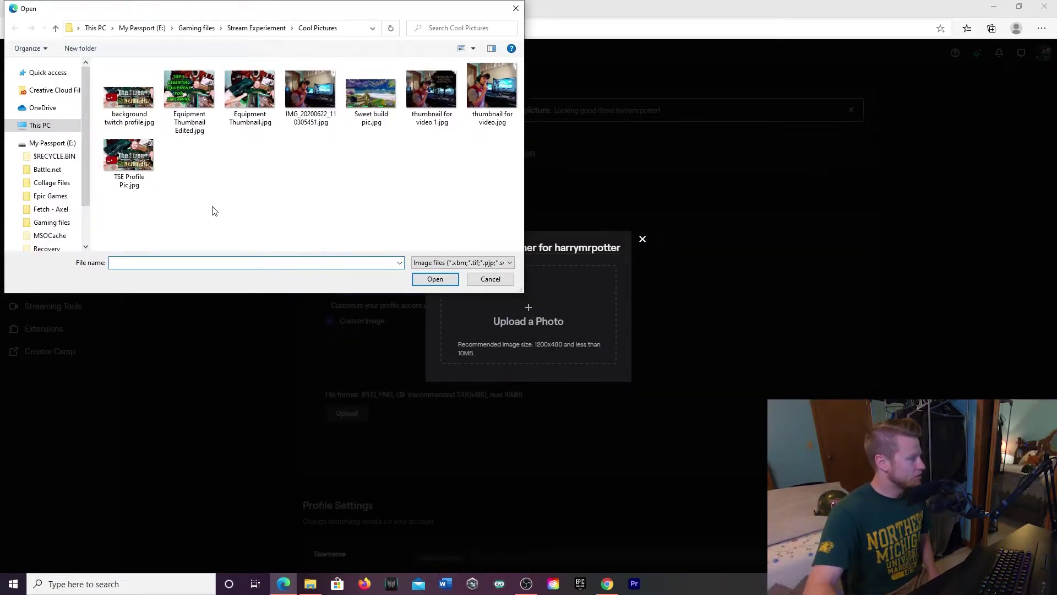
left_click(145, 104)
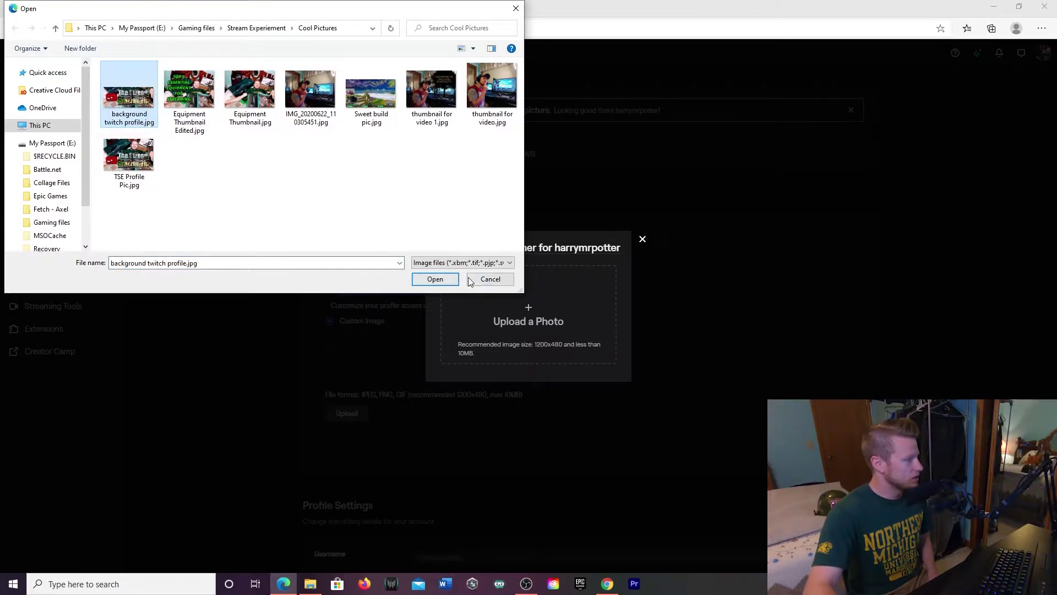
left_click(450, 284)
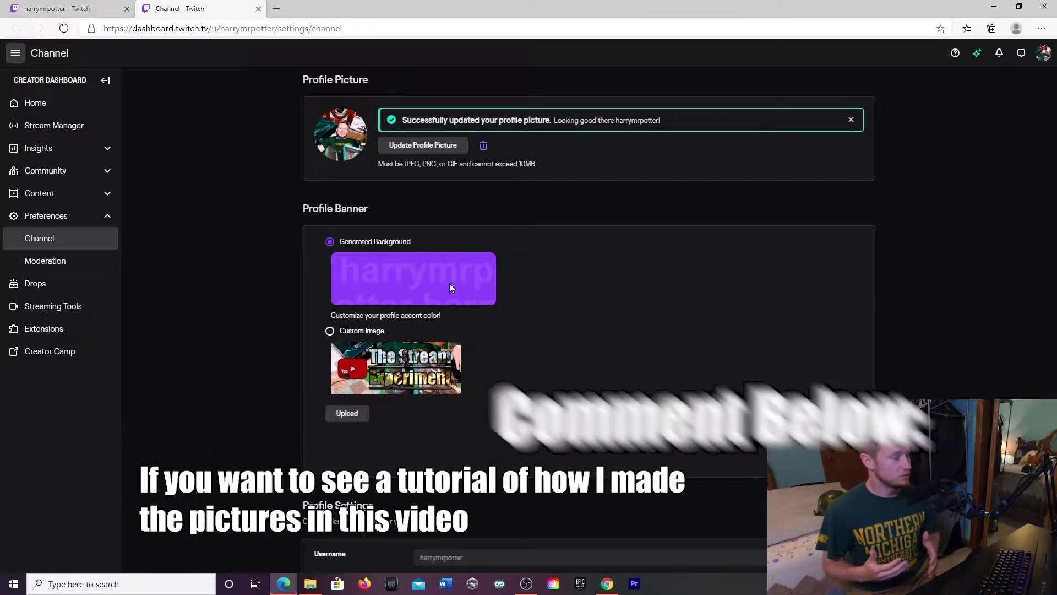
- Switch the profile banner to the Custom Image option and save the change
scroll(549, 320, "down", 1)
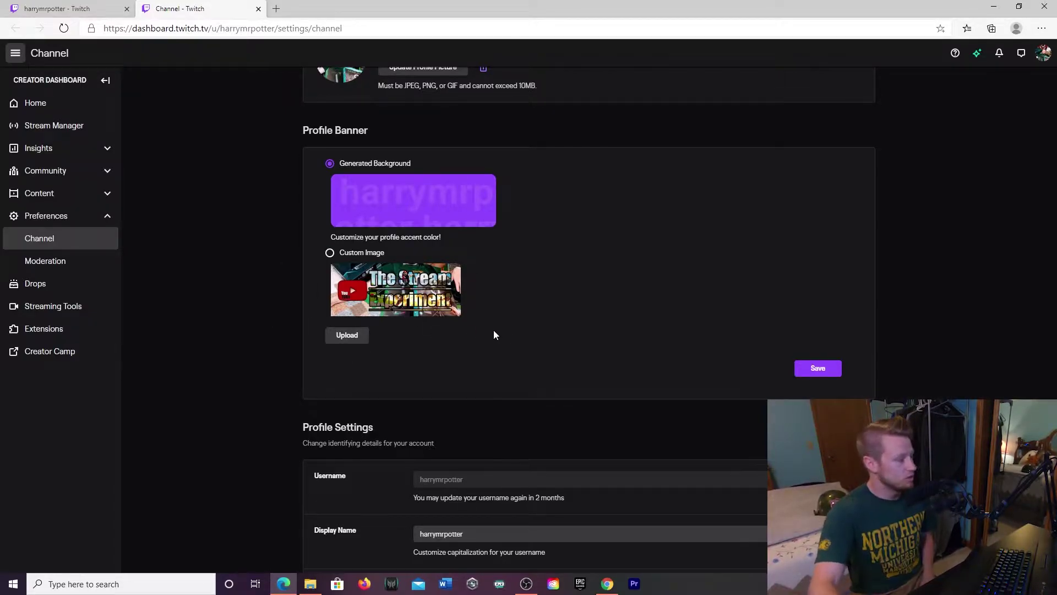
scroll(517, 333, "down", 1)
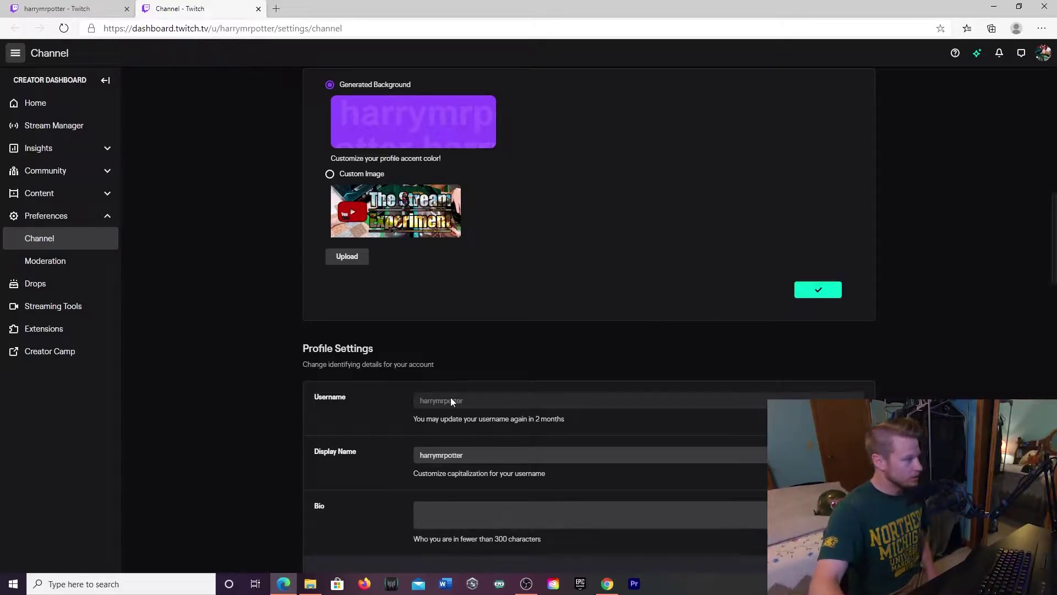
left_click(329, 174)
left_click(814, 290)
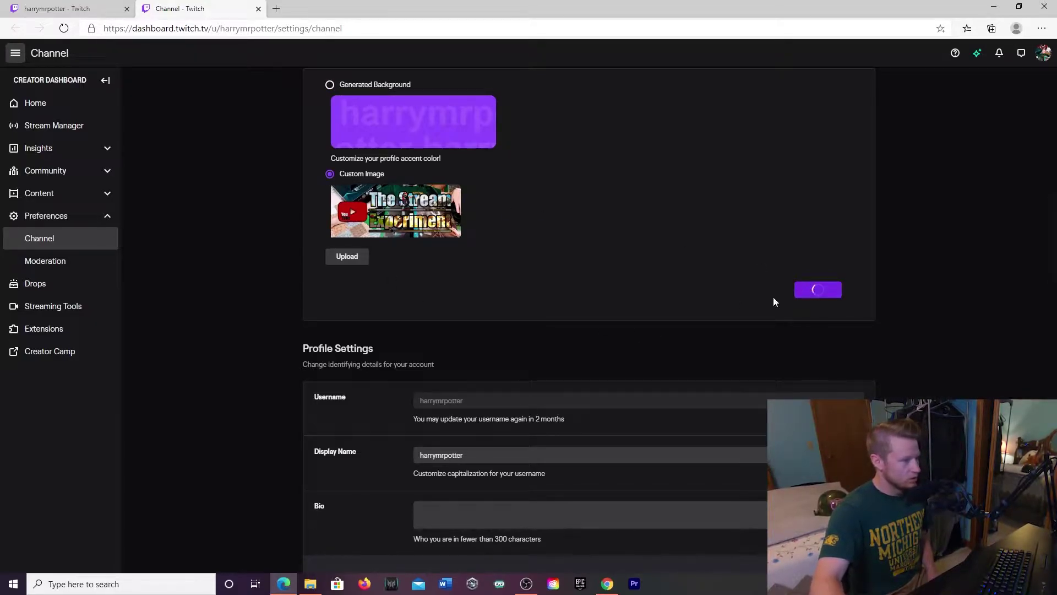
scroll(222, 366, "down", 10)
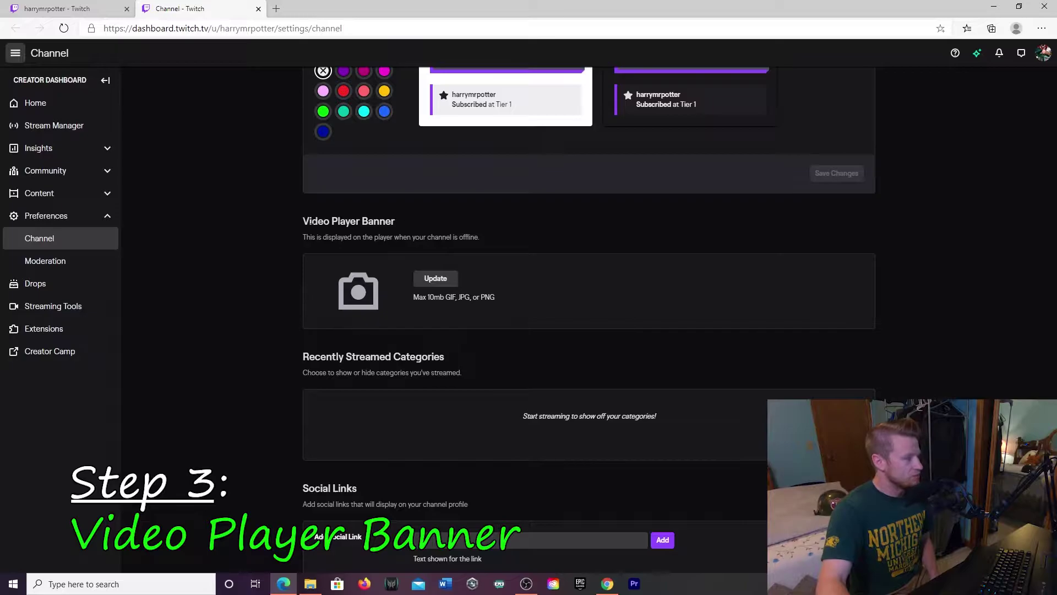
- Upload TSE Profile Pic.jpg as the video player banner, then switch to the channel page tab
scroll(257, 349, "up", 8)
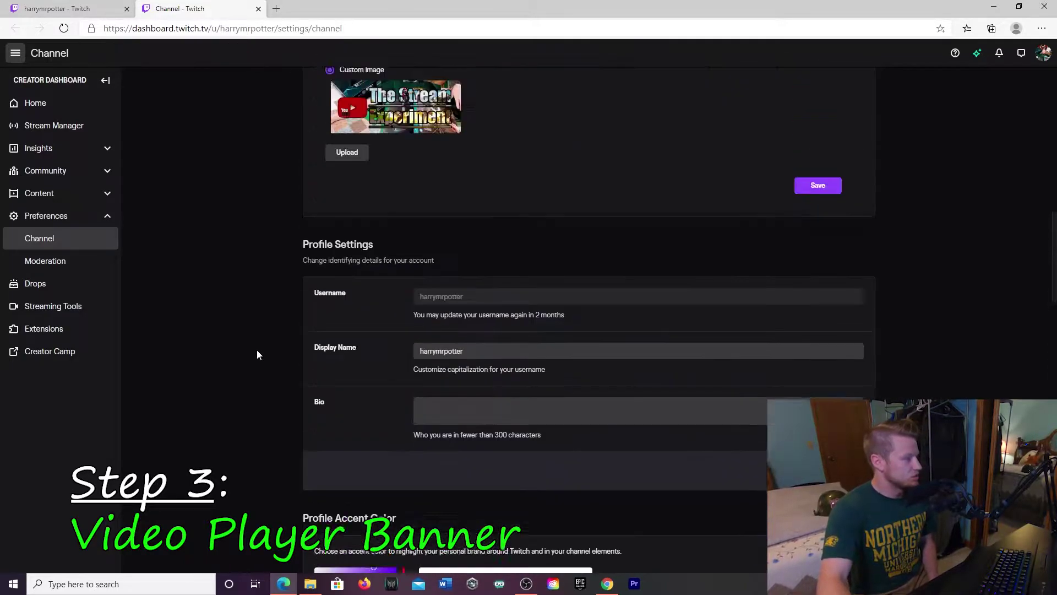
scroll(224, 349, "down", 8)
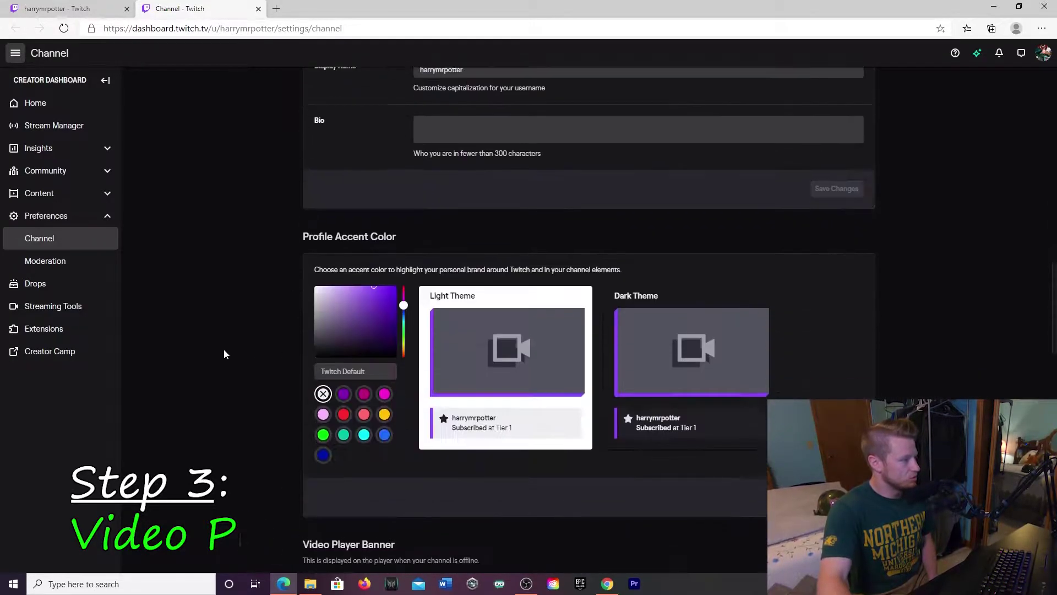
scroll(224, 353, "up", 1)
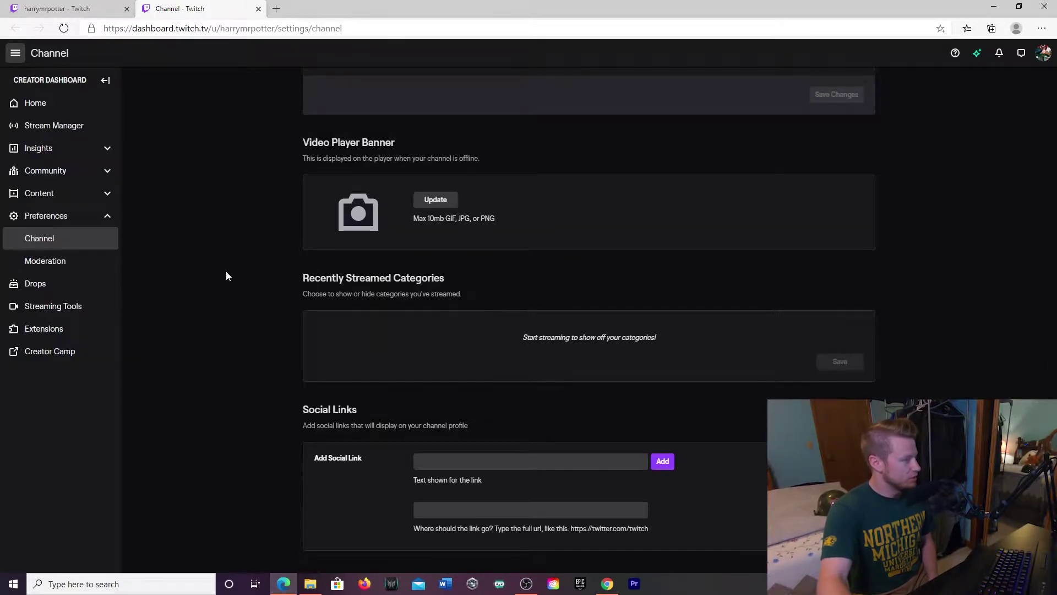
left_click(448, 203)
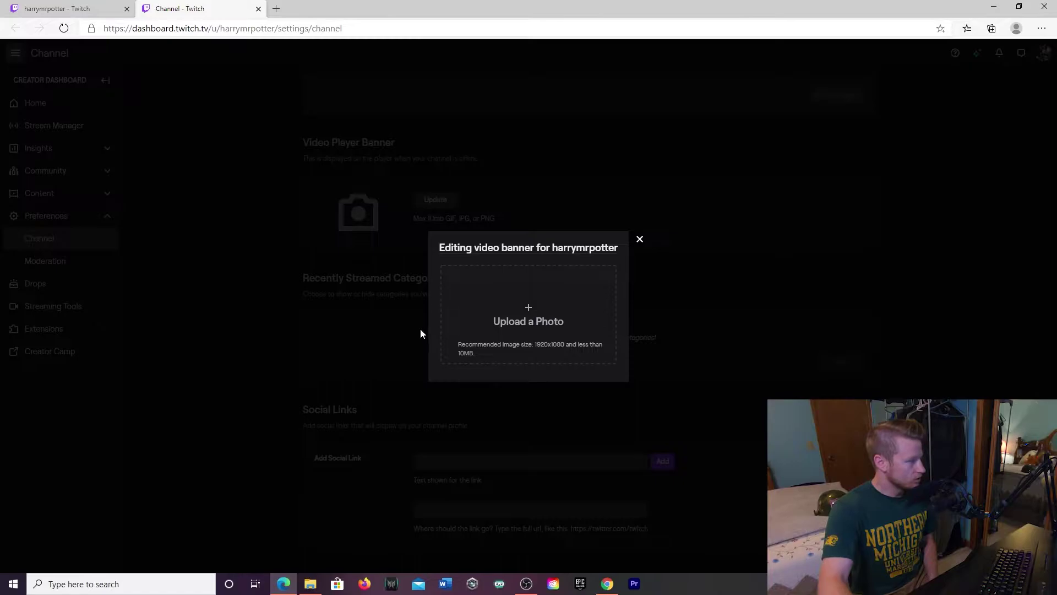
left_click(538, 300)
left_click(132, 162)
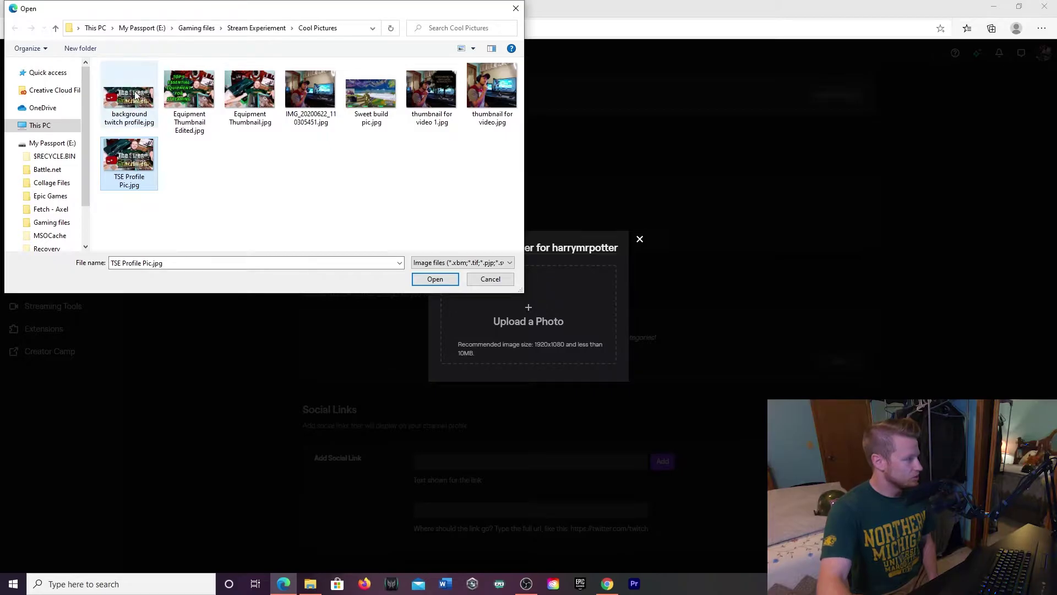
left_click(434, 279)
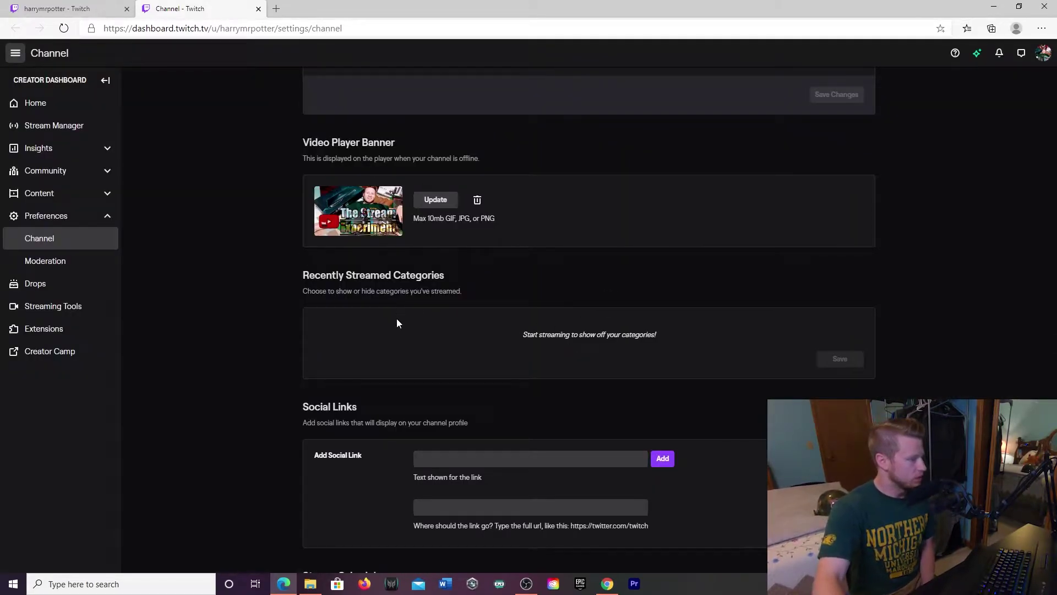
left_click(63, 7)
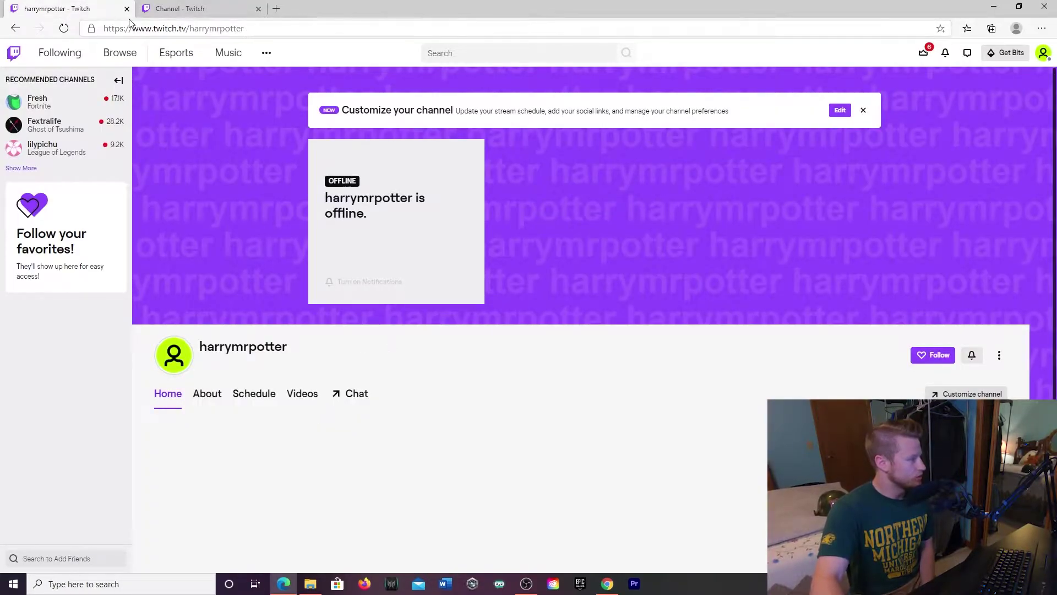
- Reload the public channel page, check the offline banner in the player, then return to the dashboard
left_click(63, 28)
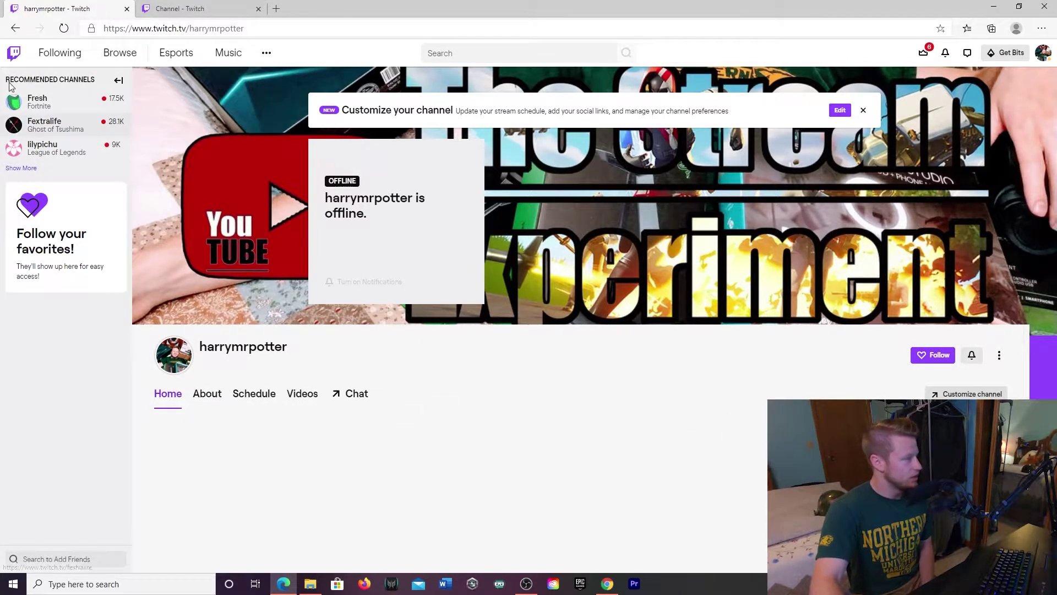
left_click(199, 9)
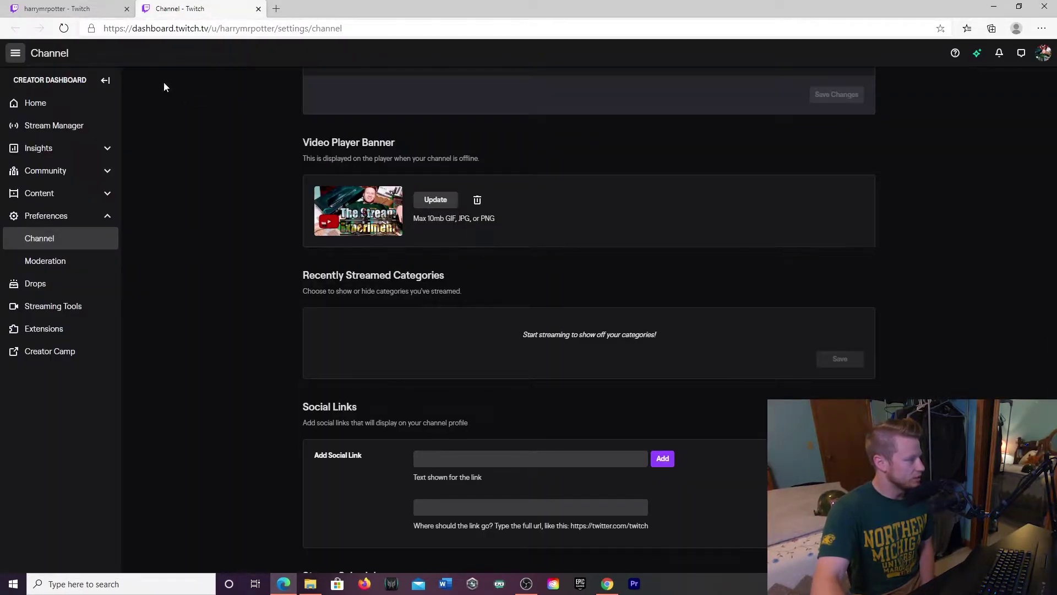
left_click(61, 9)
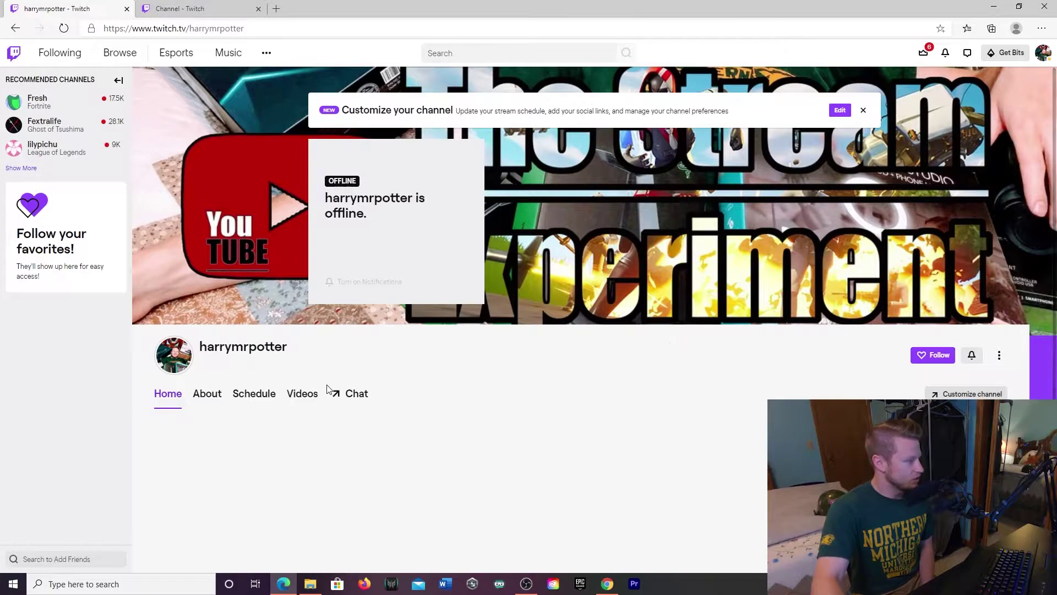
left_click(354, 395)
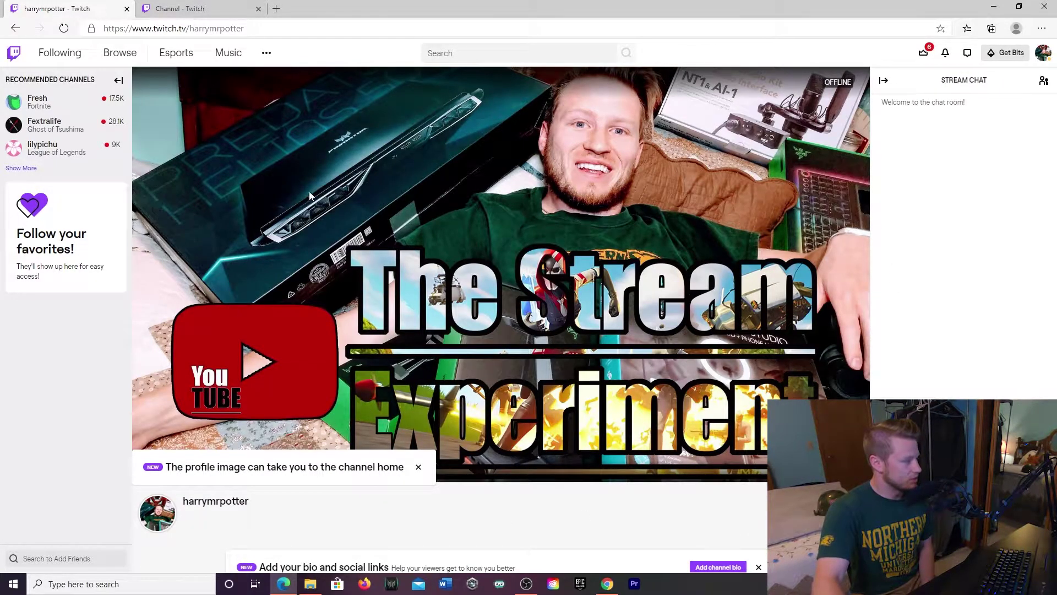
scroll(333, 373, "down", 3)
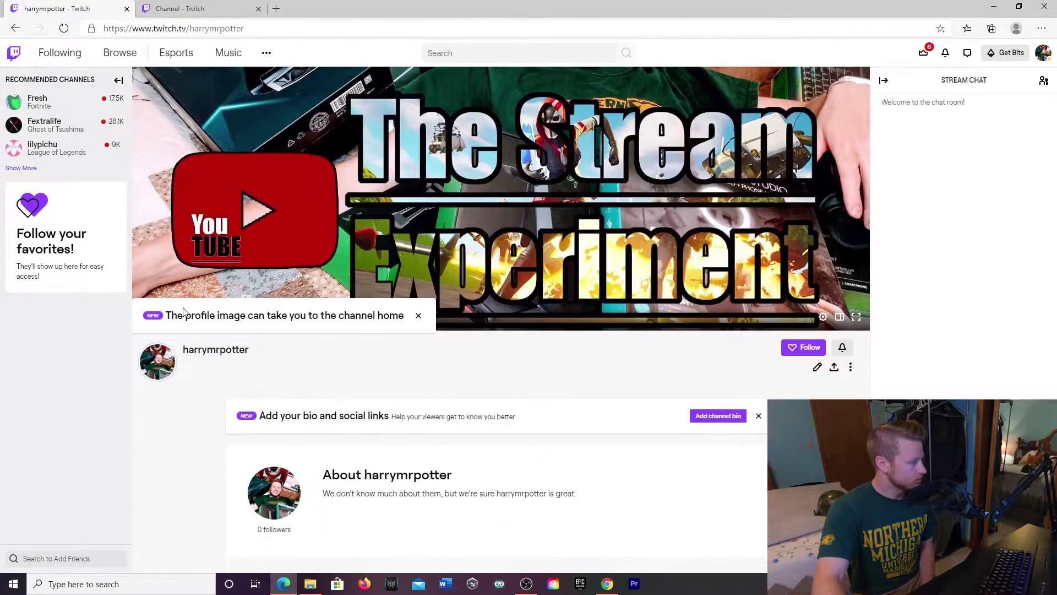
scroll(341, 147, "up", 3)
left_click(185, 8)
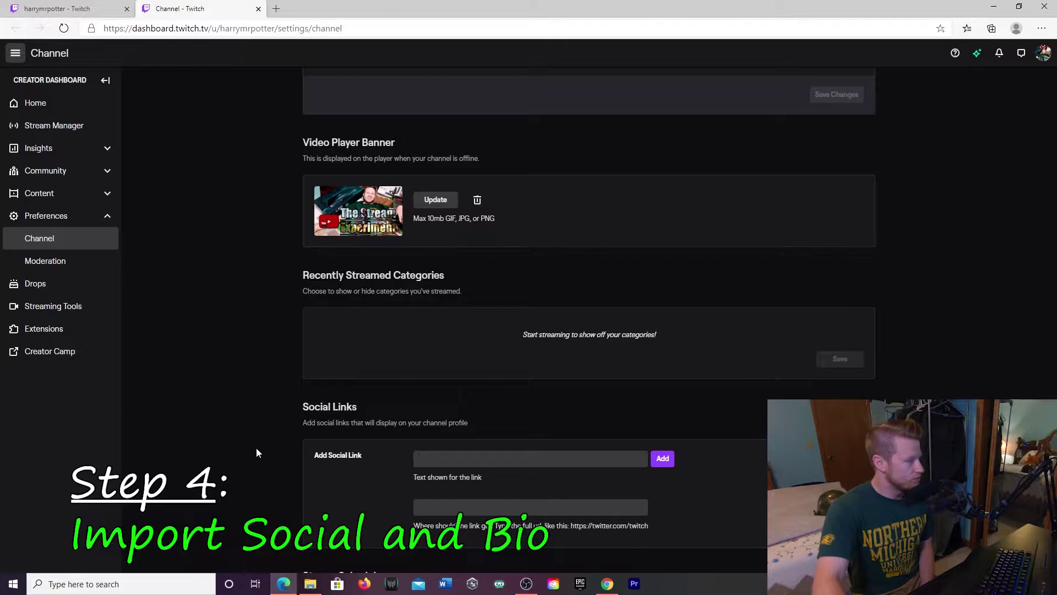
- Add a social link titled 'YouTube: The Stream Experiment' using the YouTube channel URL copied from Chrome
scroll(255, 455, "down", 2)
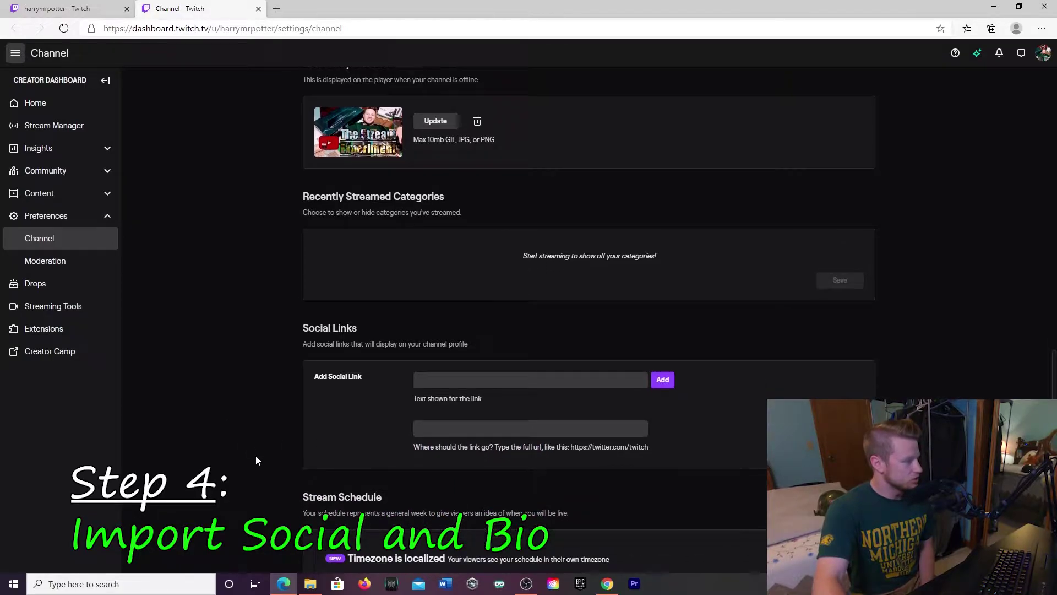
left_click(499, 384)
type("YouTube")
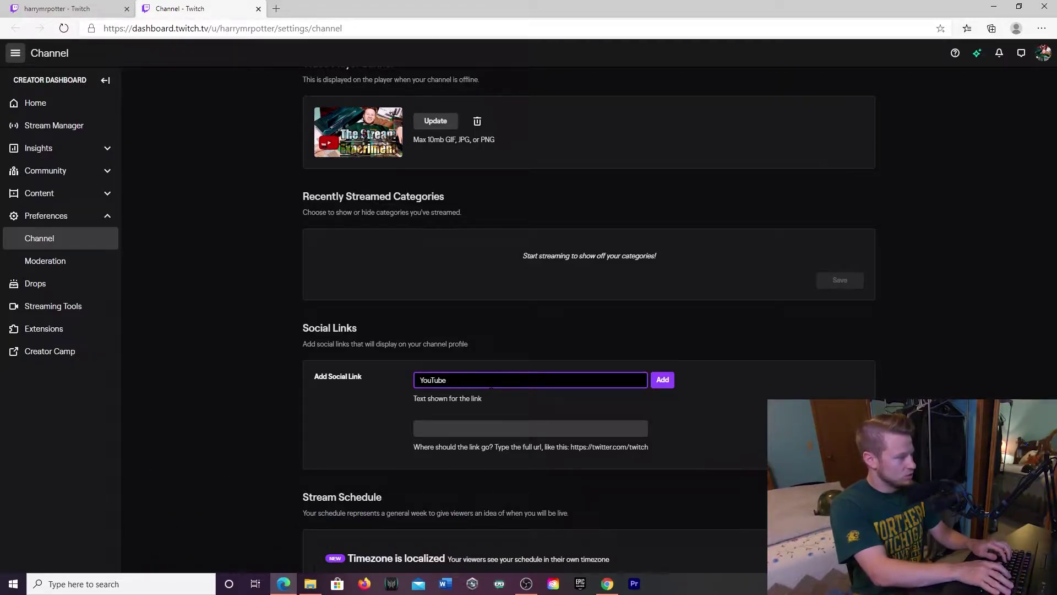
type(":")
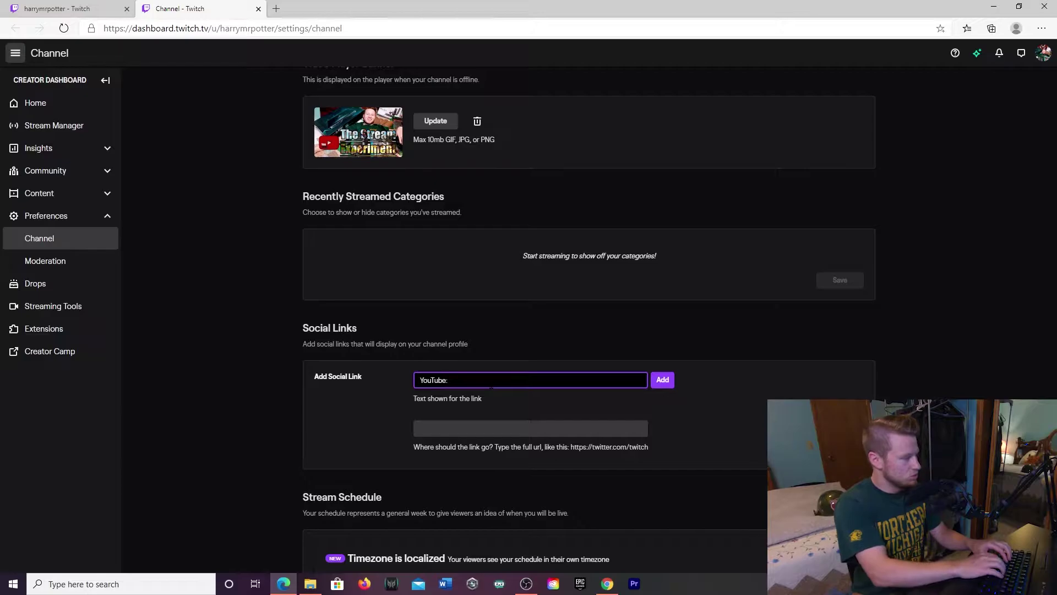
type(" The Stream Experiment")
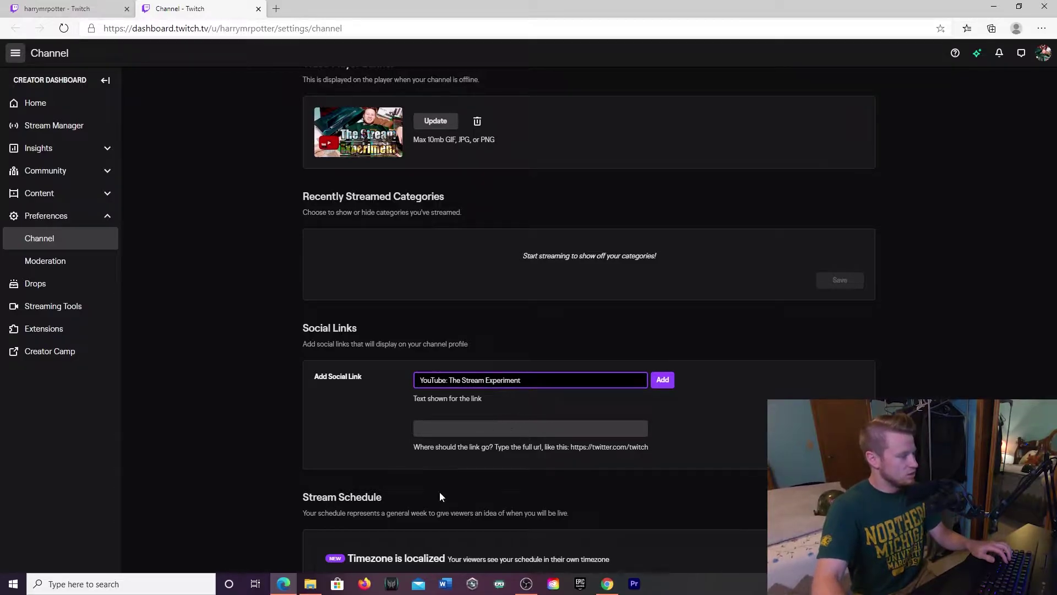
scroll(439, 497, "down", 1)
left_click(663, 301)
left_click(507, 349)
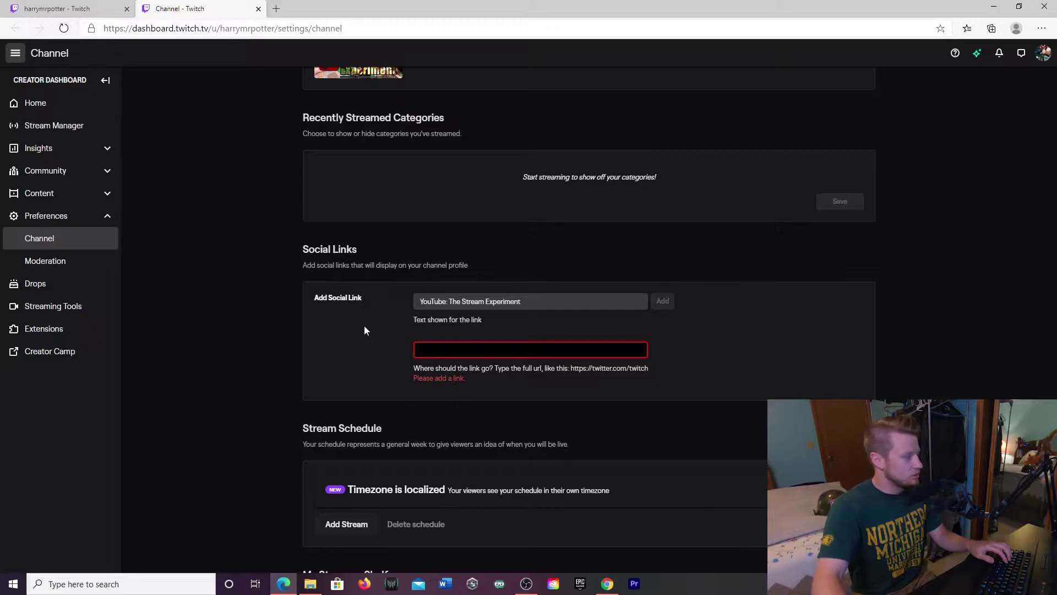
key("alt+Tab")
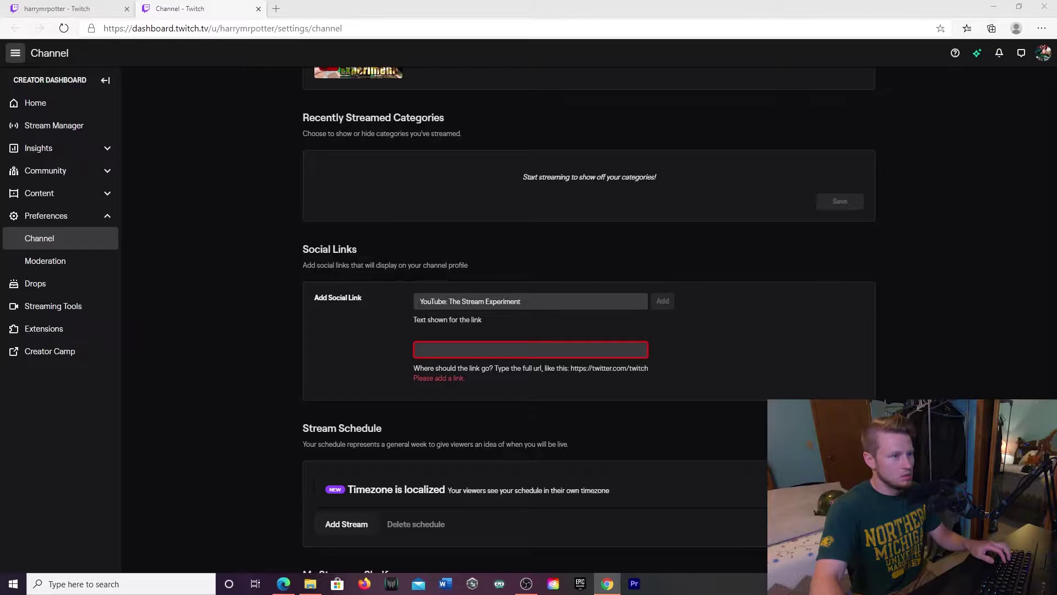
left_click(530, 350)
type("https://www.youtube.com/channel/UCW0Dvq-g97HIEcftucEROZg?view_as=subscriber")
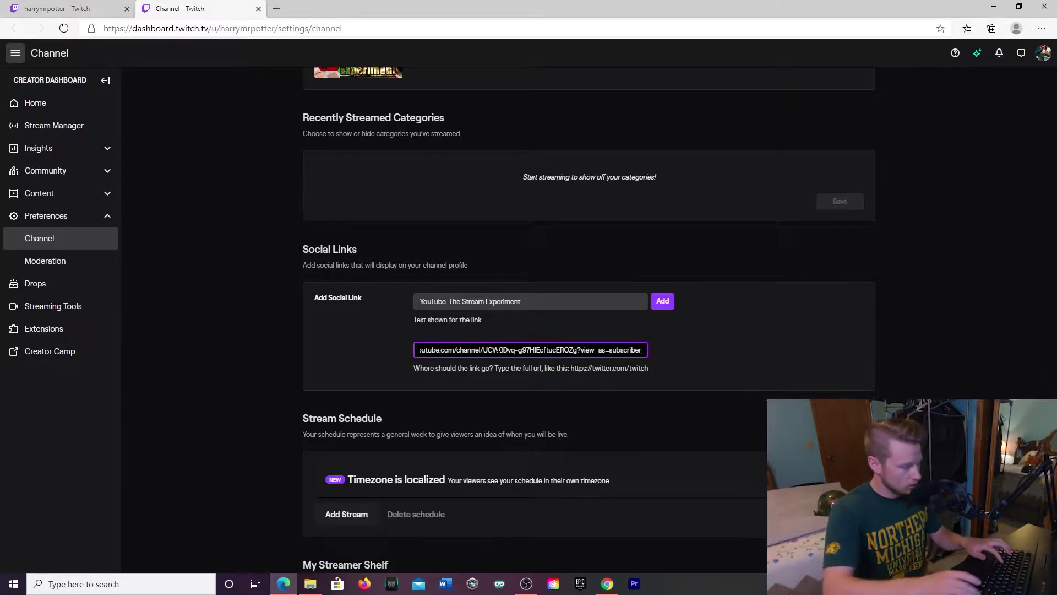
left_click(663, 301)
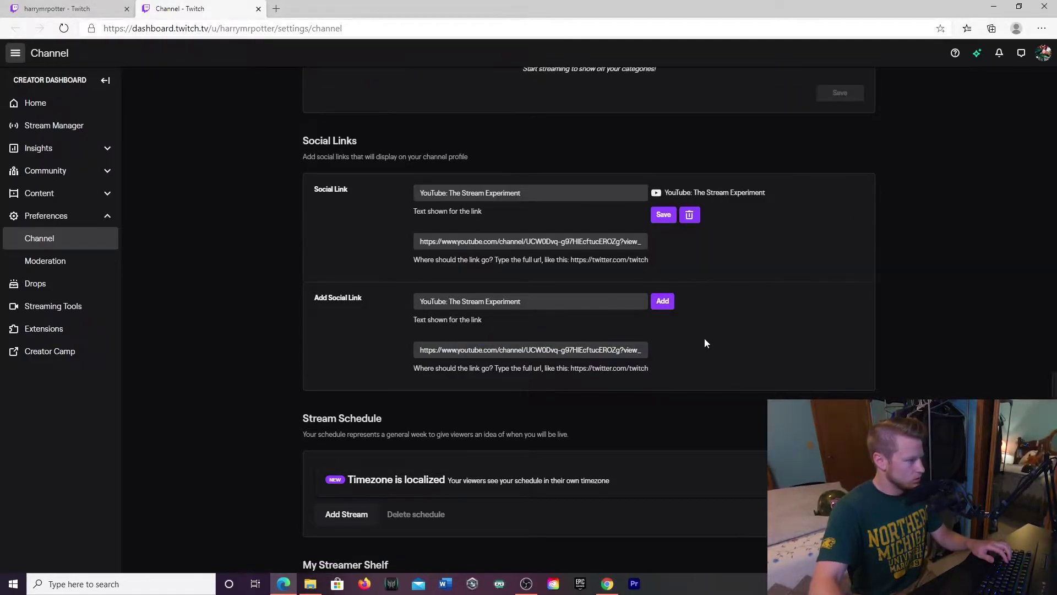
- Replace the link text with the creator's name and clear the leftover URL from the link field
key("shift+Tab")
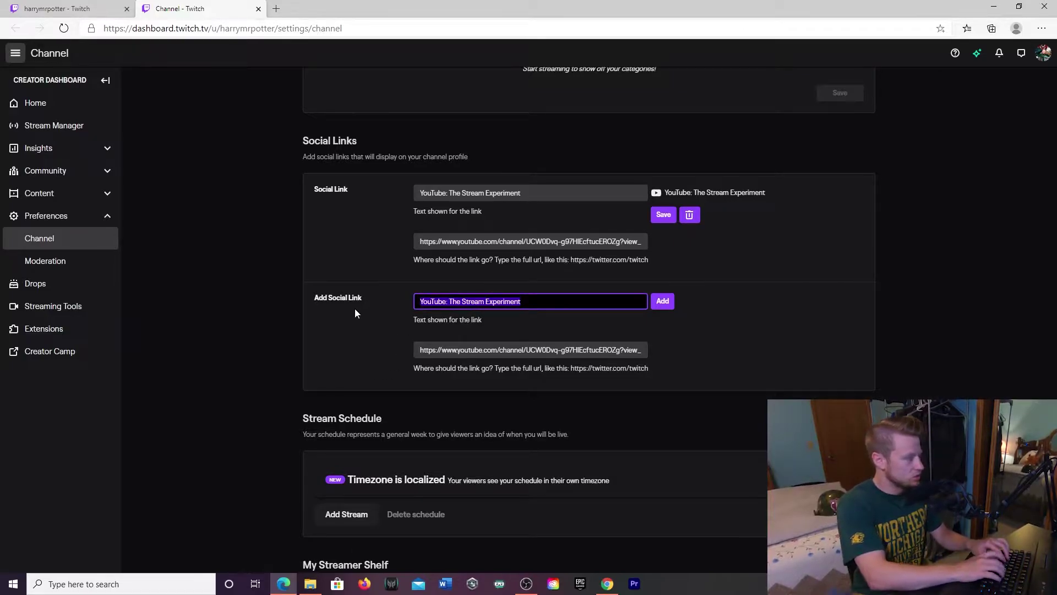
type("Jayson Dahlquist")
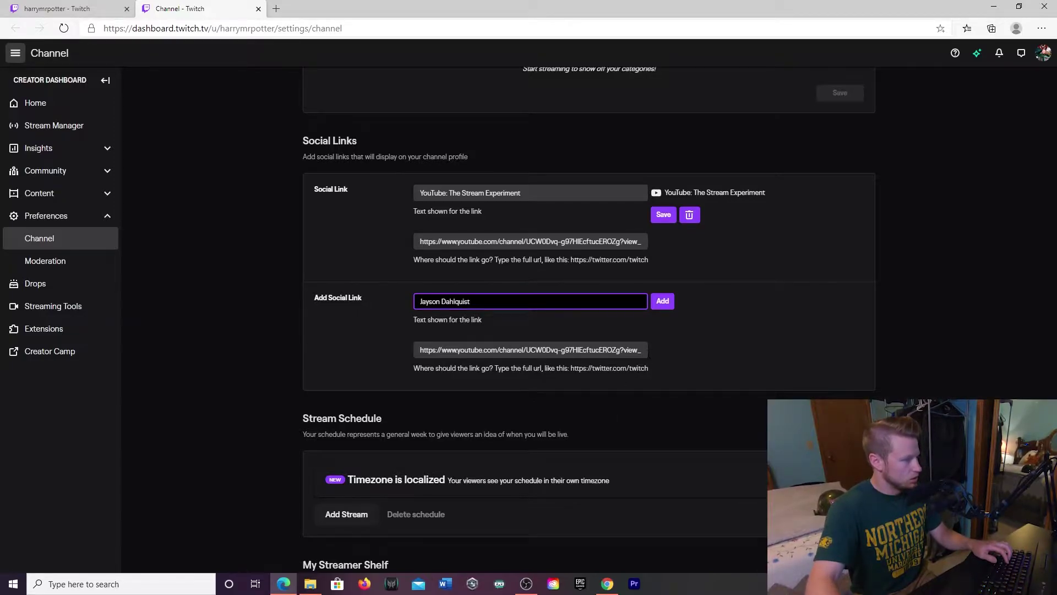
key("Tab")
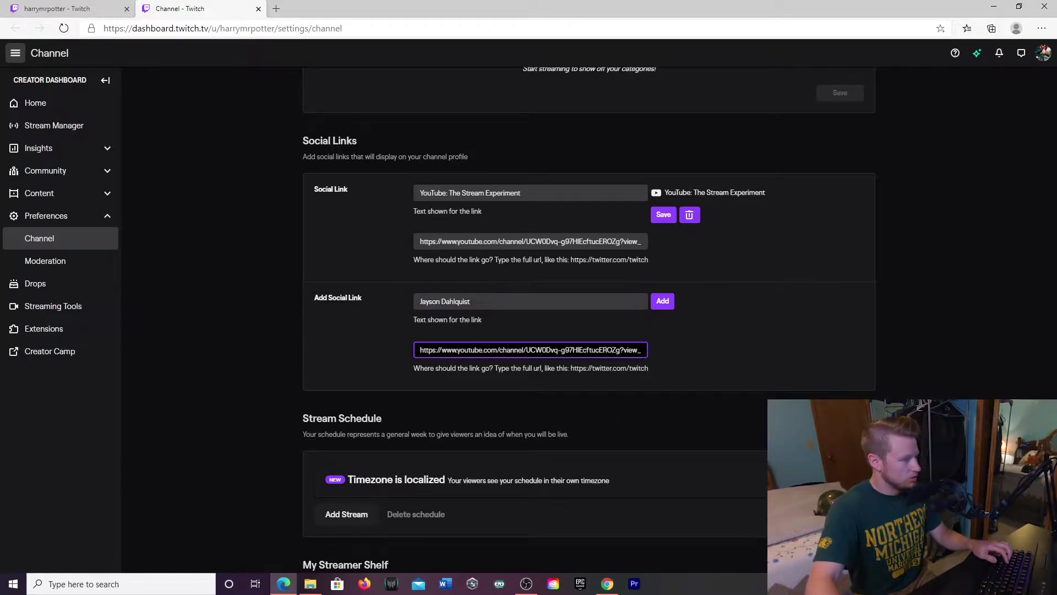
key("End")
key("BackSpace")
key("BackSpace")
key("BackSpace")
key("BackSpace")
key("BackSpace")
key("BackSpace")
key("BackSpace")
key("BackSpace")
key("BackSpace")
key("BackSpace")
key("BackSpace")
key("BackSpace")
key("BackSpace")
key("BackSpace")
key("BackSpace")
key("BackSpace")
key("BackSpace")
key("BackSpace")
key("BackSpace")
key("BackSpace")
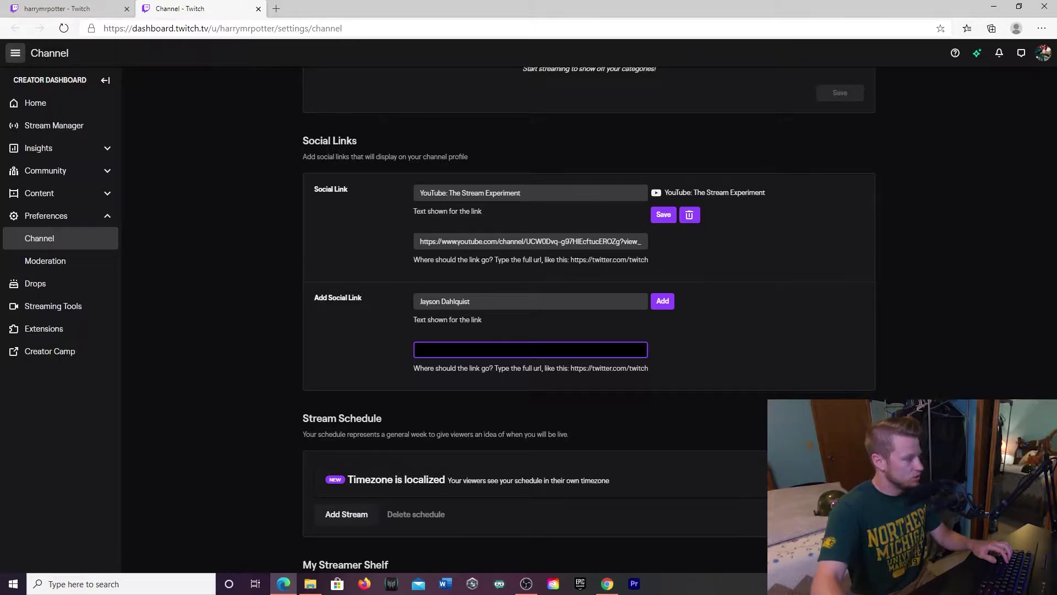
left_click(754, 368)
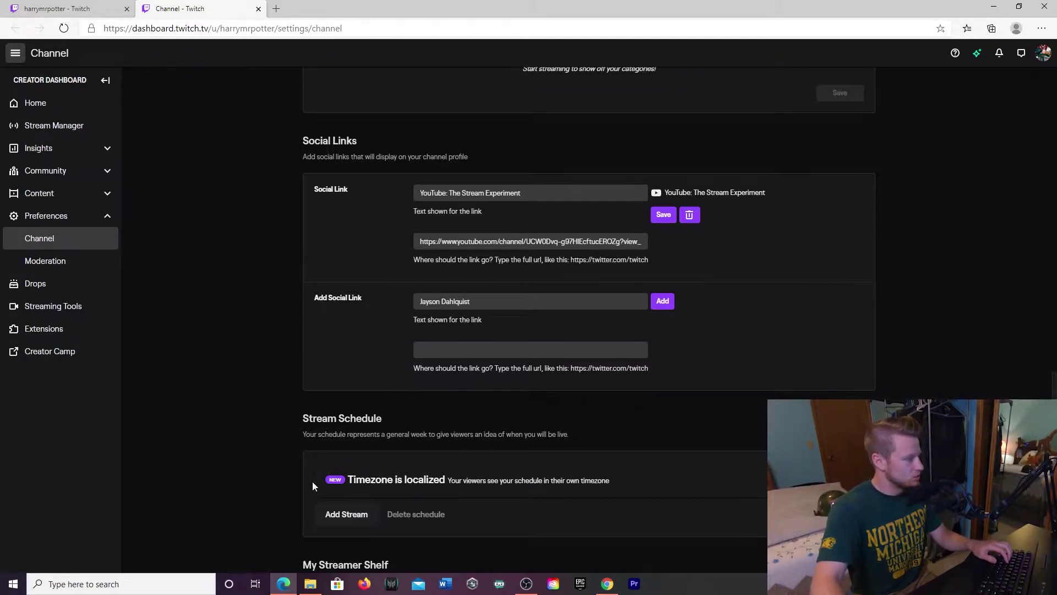
scroll(578, 374, "down", 1)
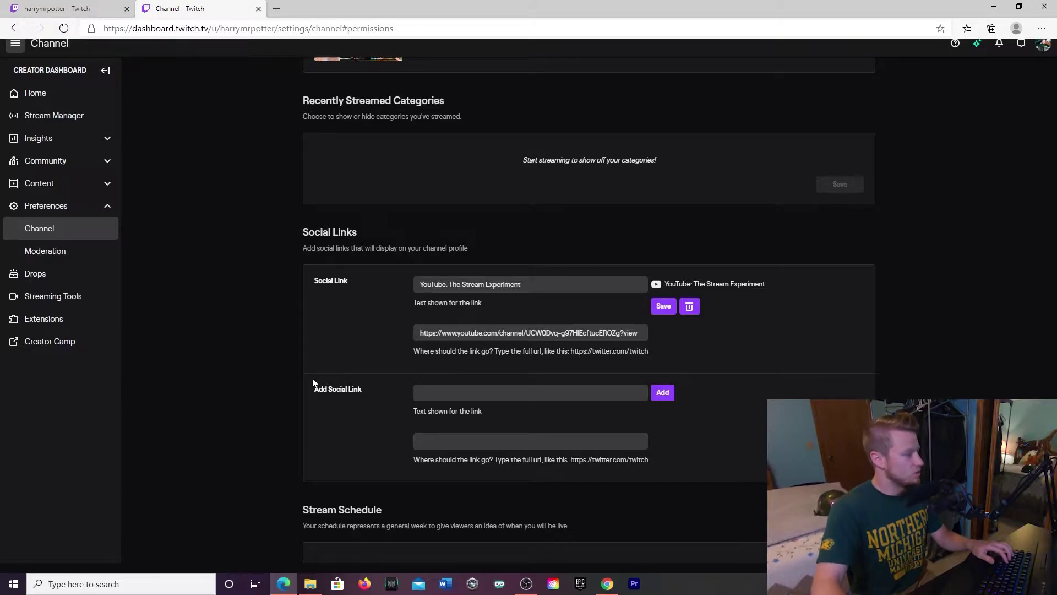
scroll(309, 332, "up", 7)
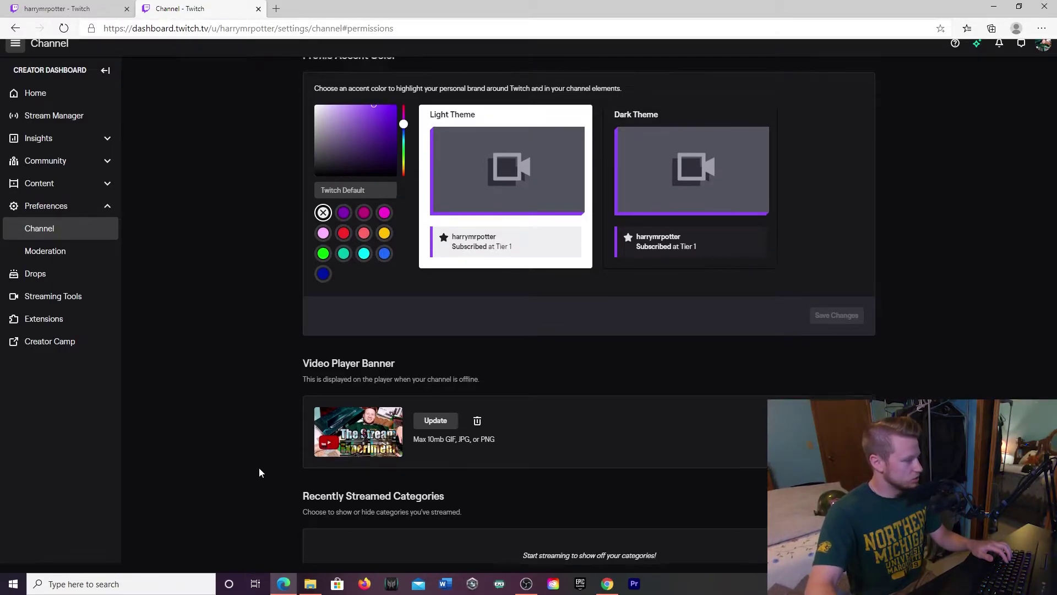
- Write a bio about loving Harry Potter and scoring 100% on any quiz, then save it
scroll(258, 467, "up", 7)
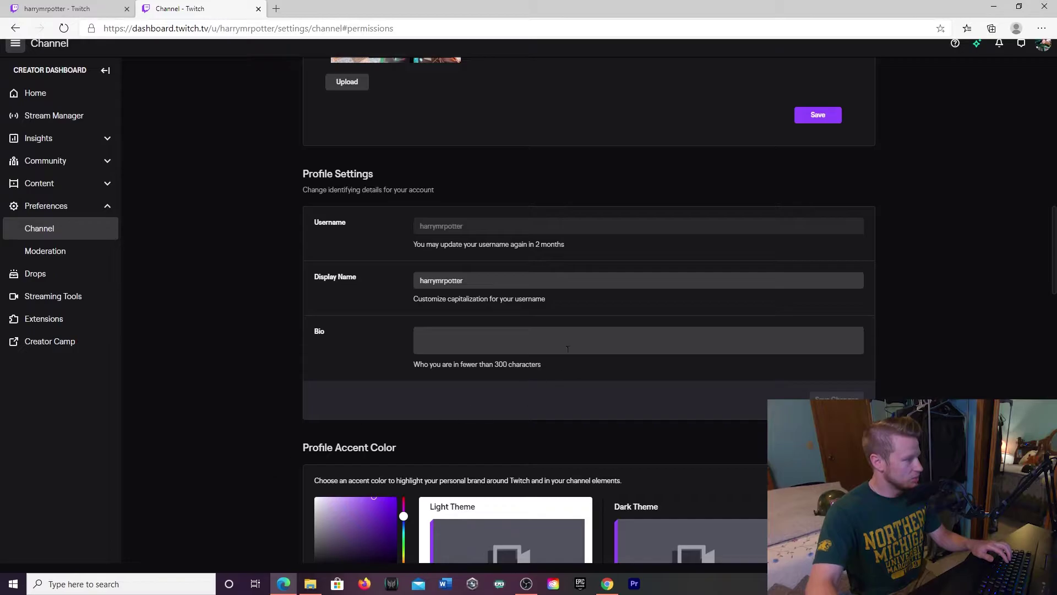
left_click(567, 349)
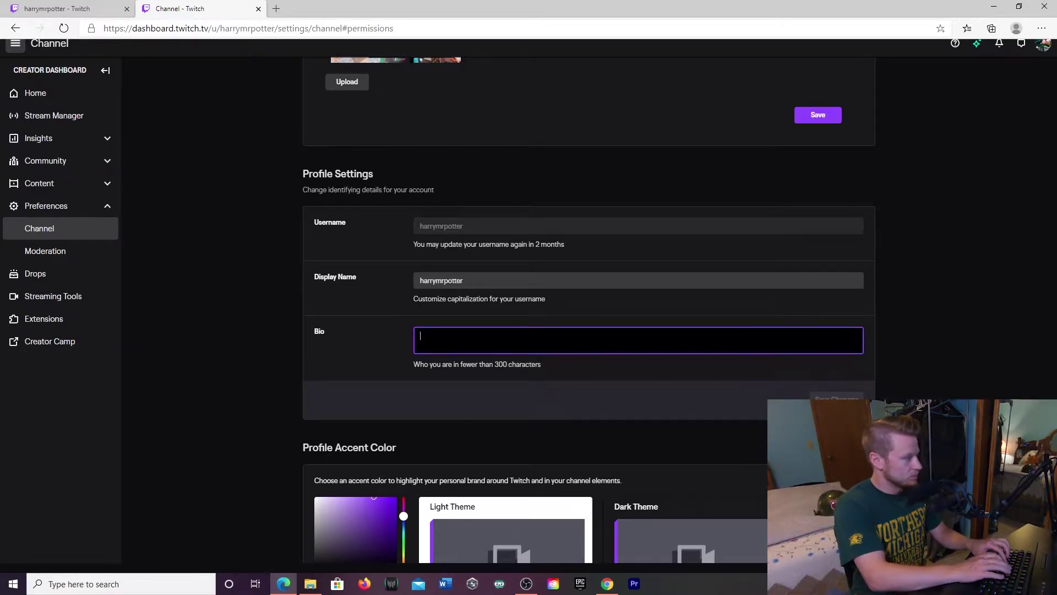
type("I")
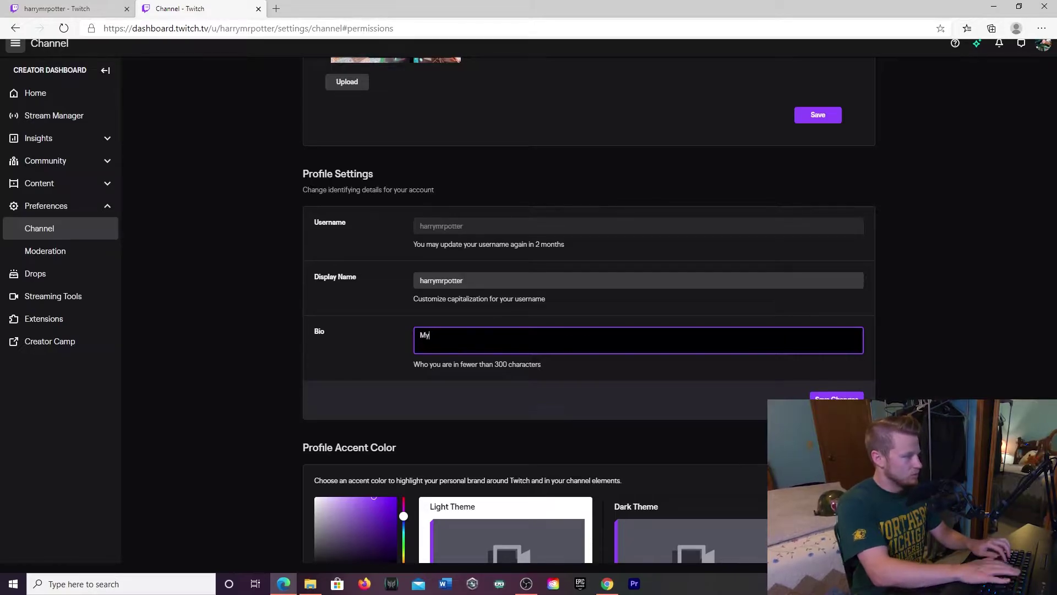
type("on and I love Harr")
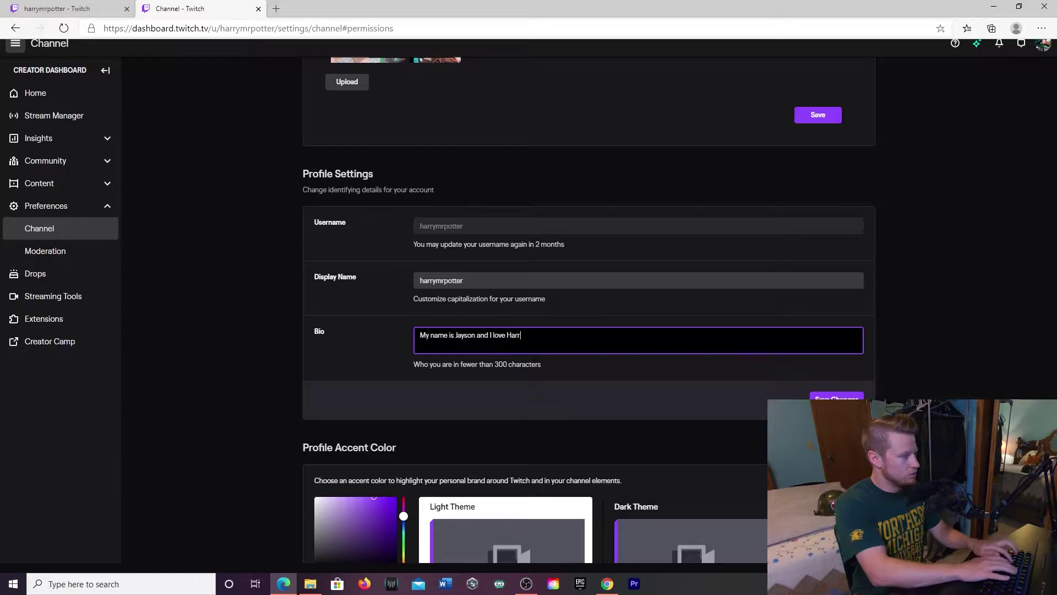
type("y Potter")
type(". Come")
type("I bet ")
type("I know more than you")
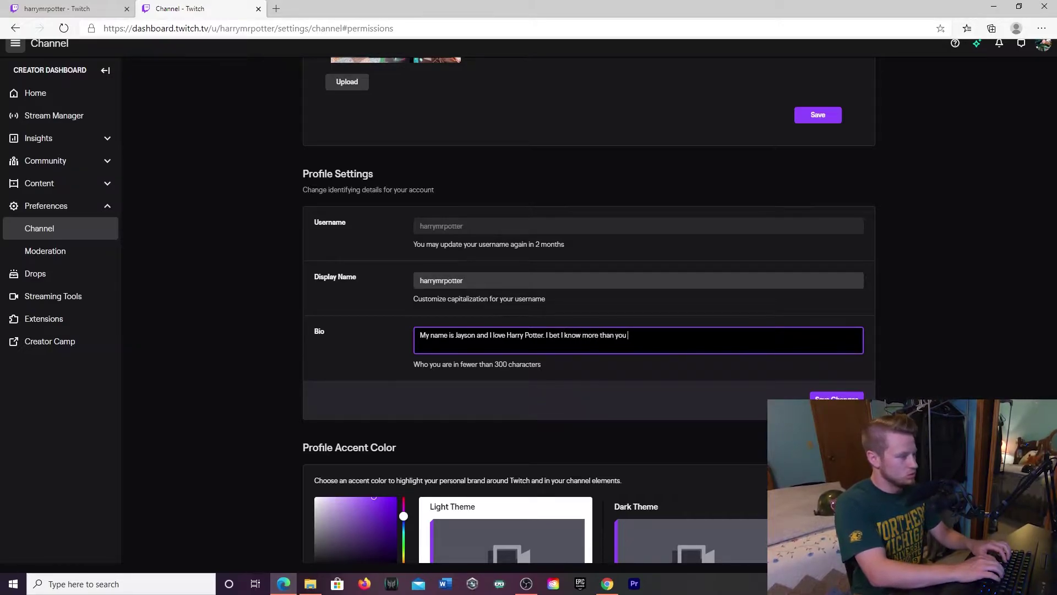
type(", quiz me and I'll get ")
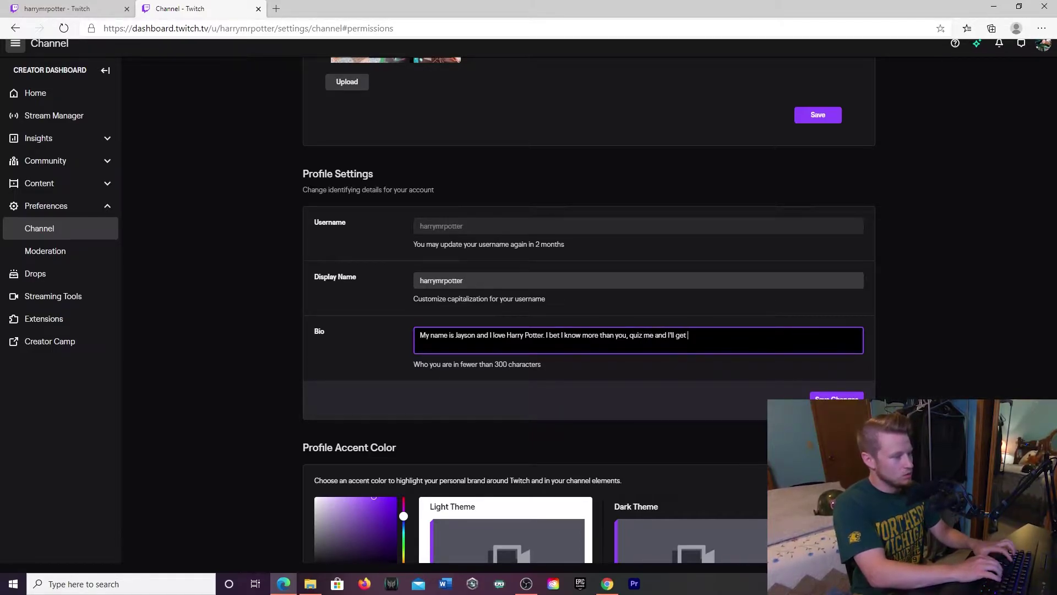
type("100%.")
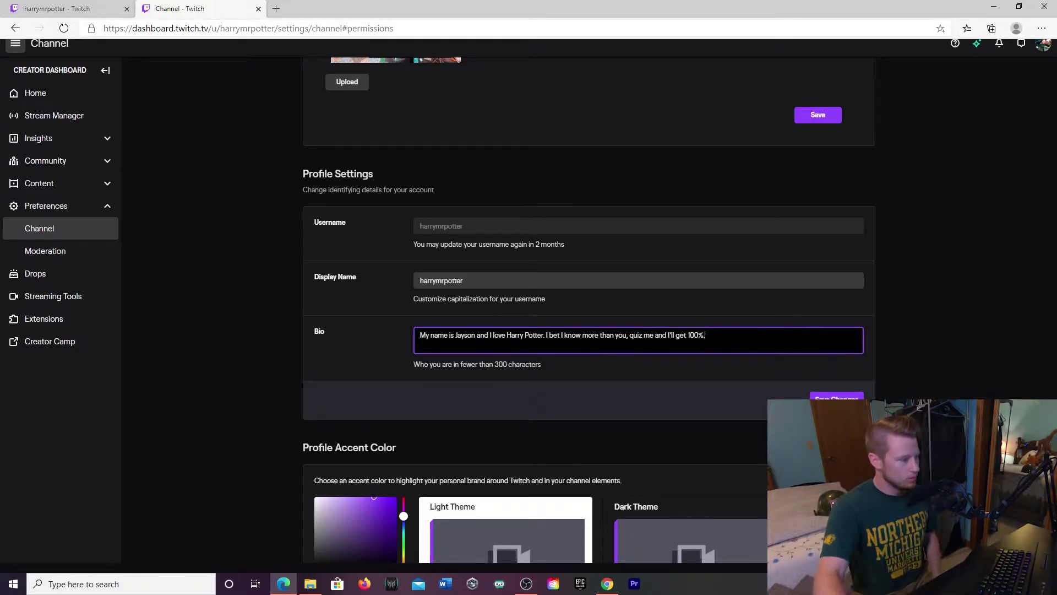
left_click(837, 397)
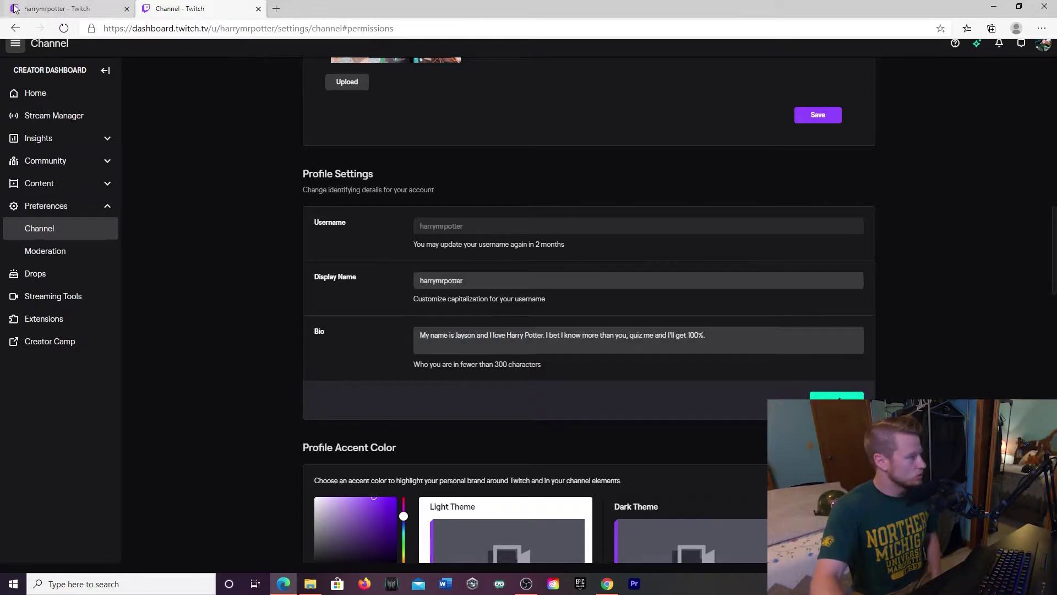
- Reload the public channel page and scroll to the About section to see the new bio and link
left_click(65, 9)
key("F5")
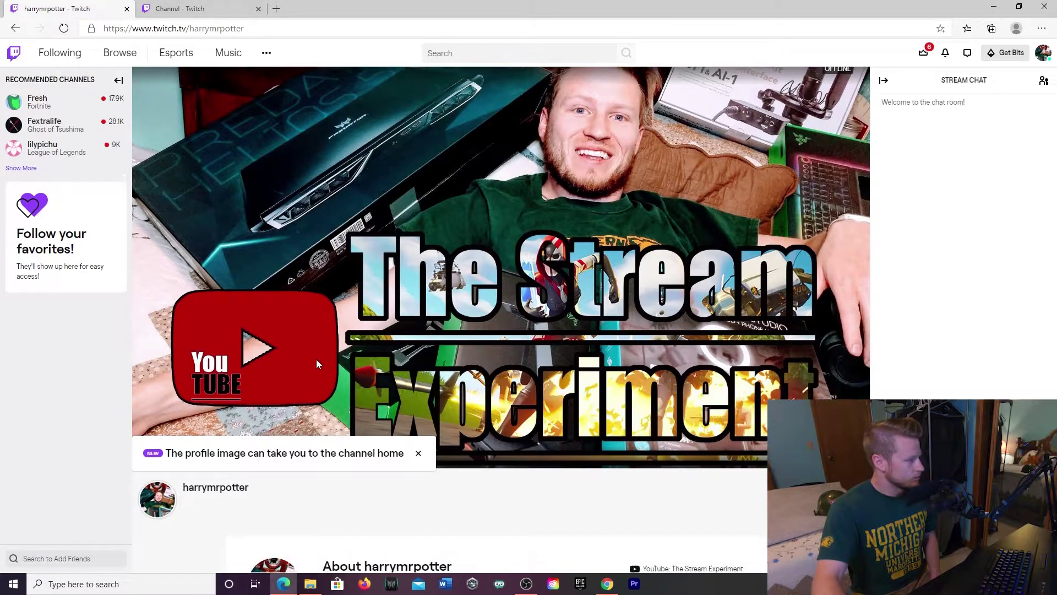
scroll(316, 364, "down", 4)
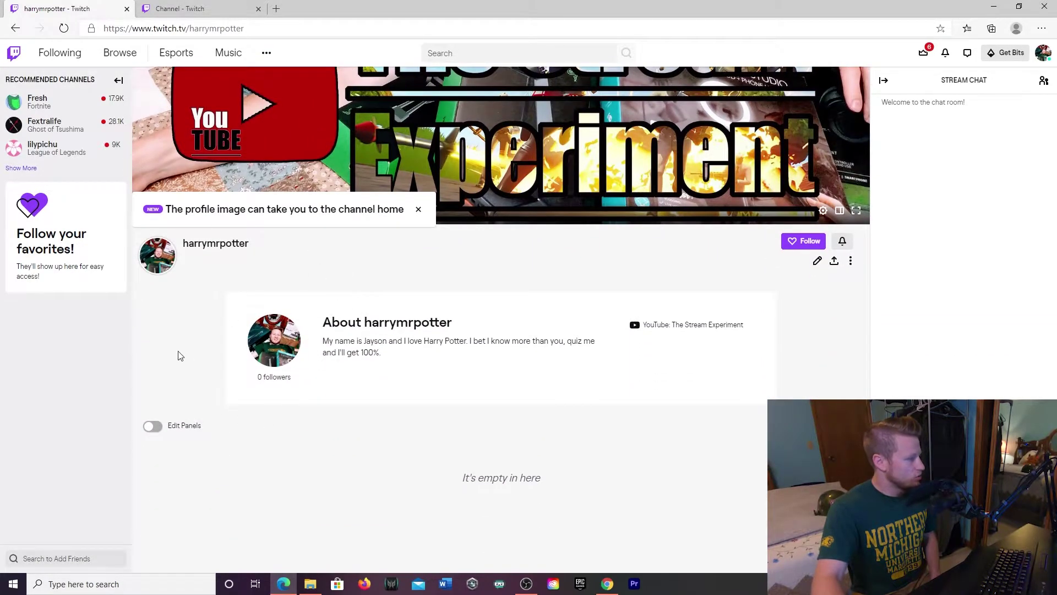
scroll(177, 355, "up", 5)
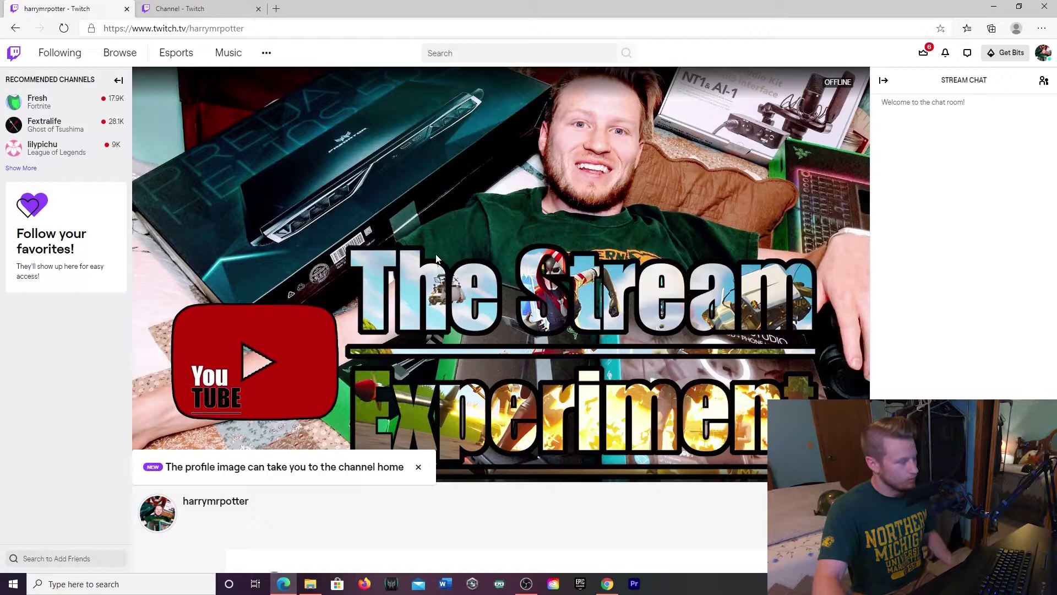
scroll(439, 339, "down", 4)
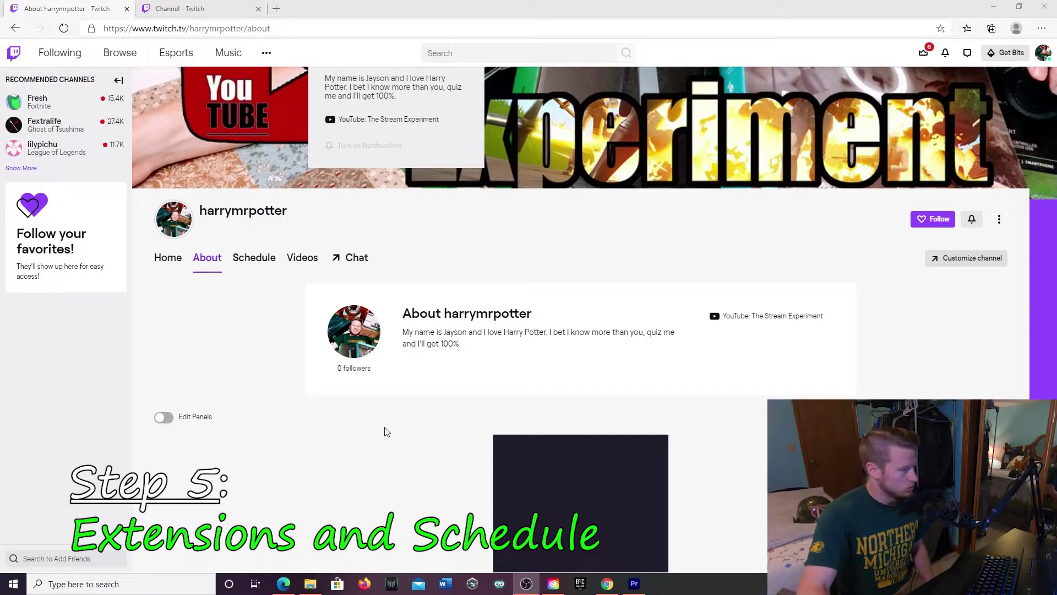
- Toggle panel editing on and off to check the Latest Followers panel, then minimize Edge to reveal the example channel
scroll(384, 432, "down", 3)
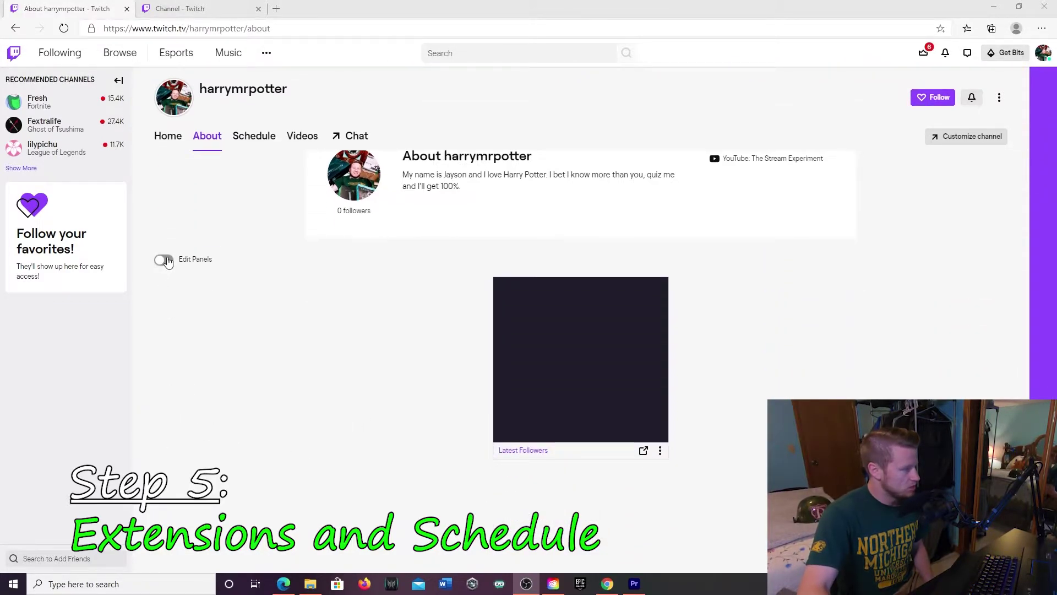
left_click(163, 260)
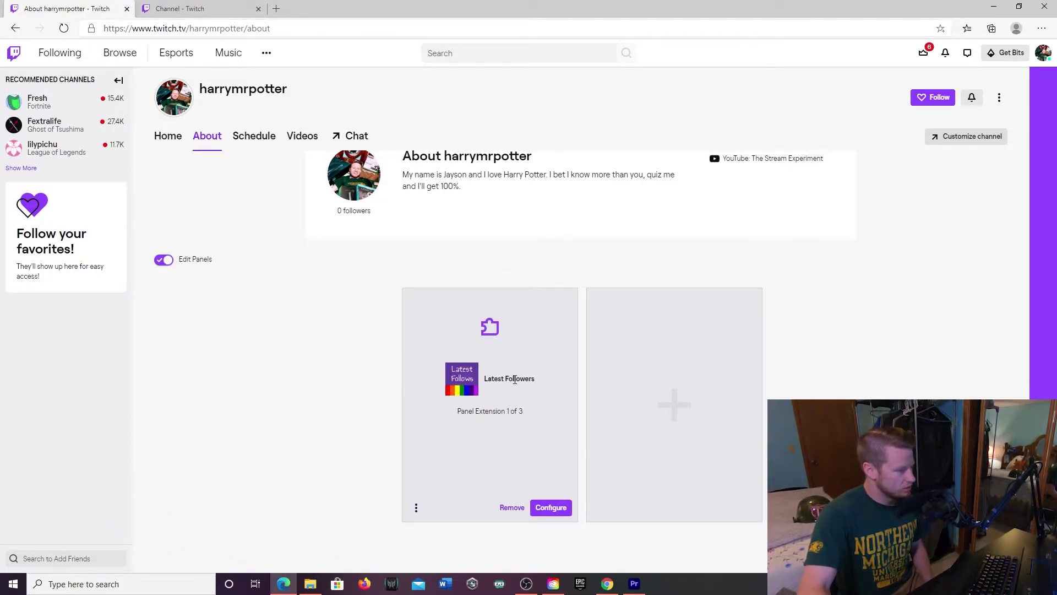
left_click(160, 259)
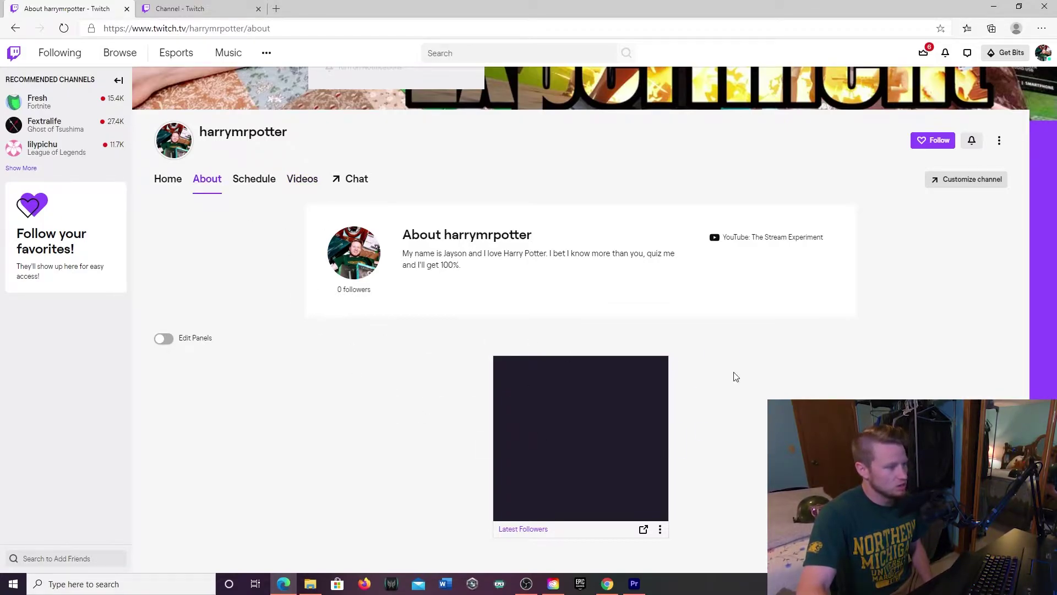
left_click(994, 7)
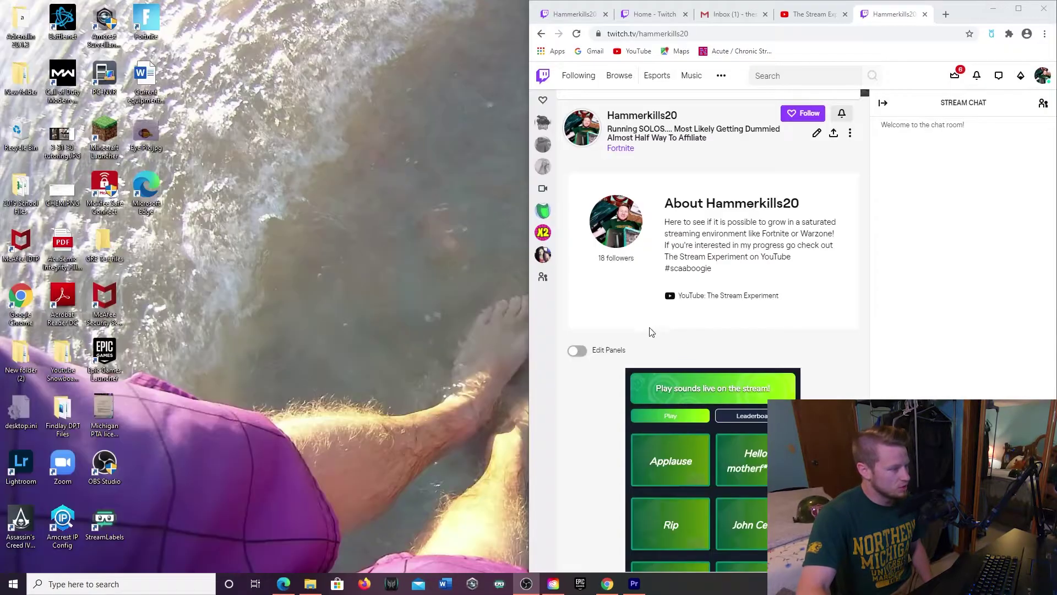
- Maximize the example channel, review its Sound Alerts, countdown schedule and Latest Followers panels, and play the Rip sound
left_click(1018, 9)
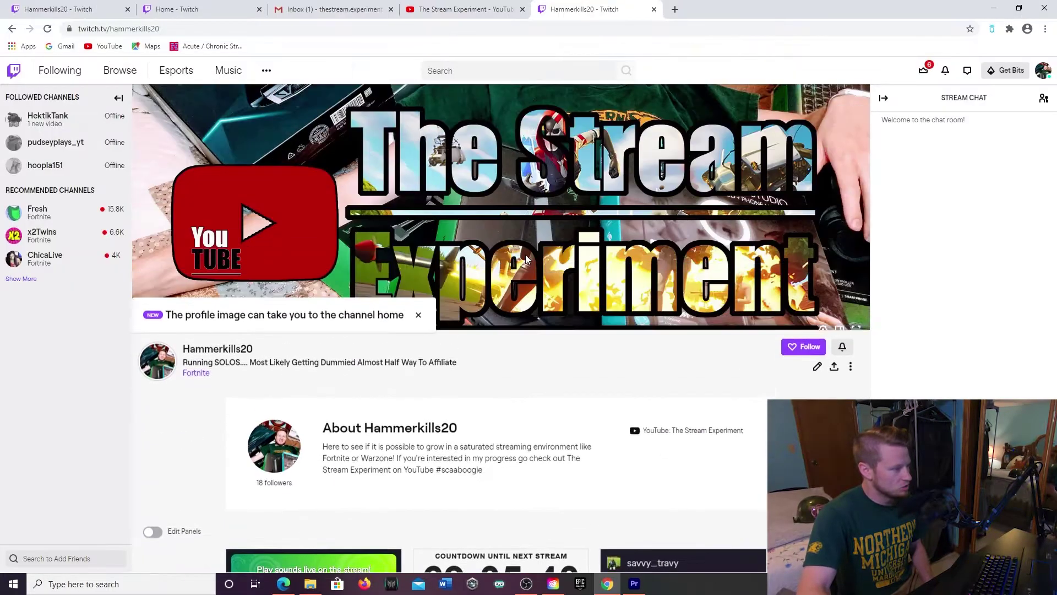
scroll(525, 284, "down", 1)
scroll(682, 168, "up", 3)
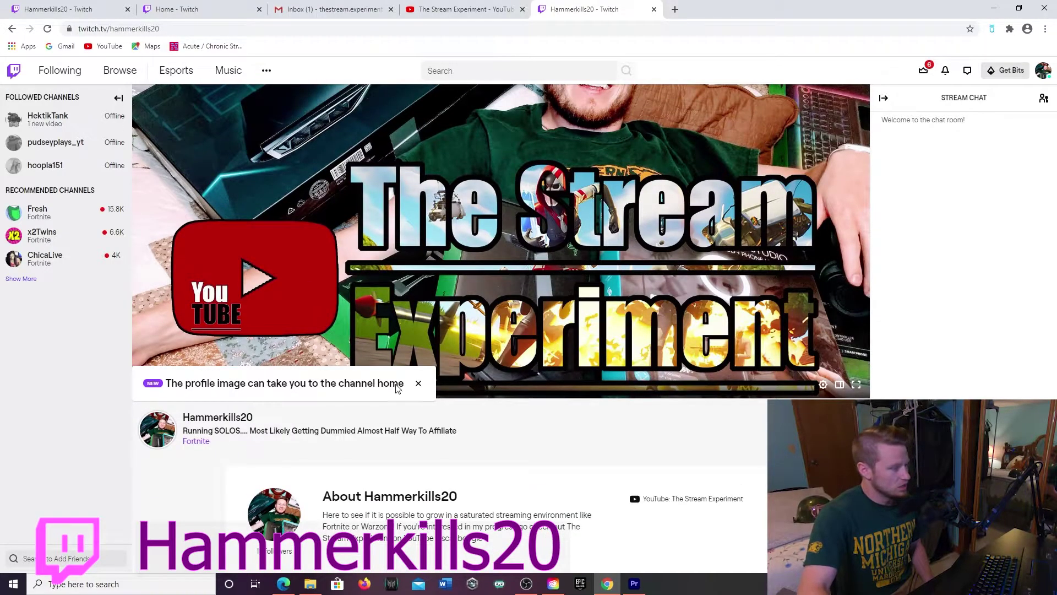
scroll(444, 270, "down", 2)
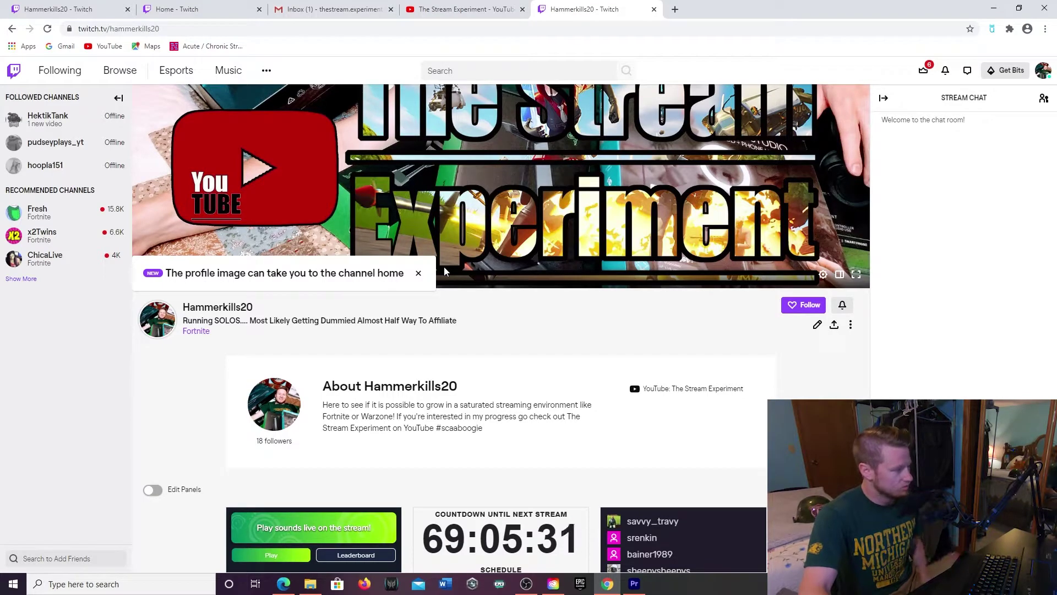
scroll(445, 270, "down", 4)
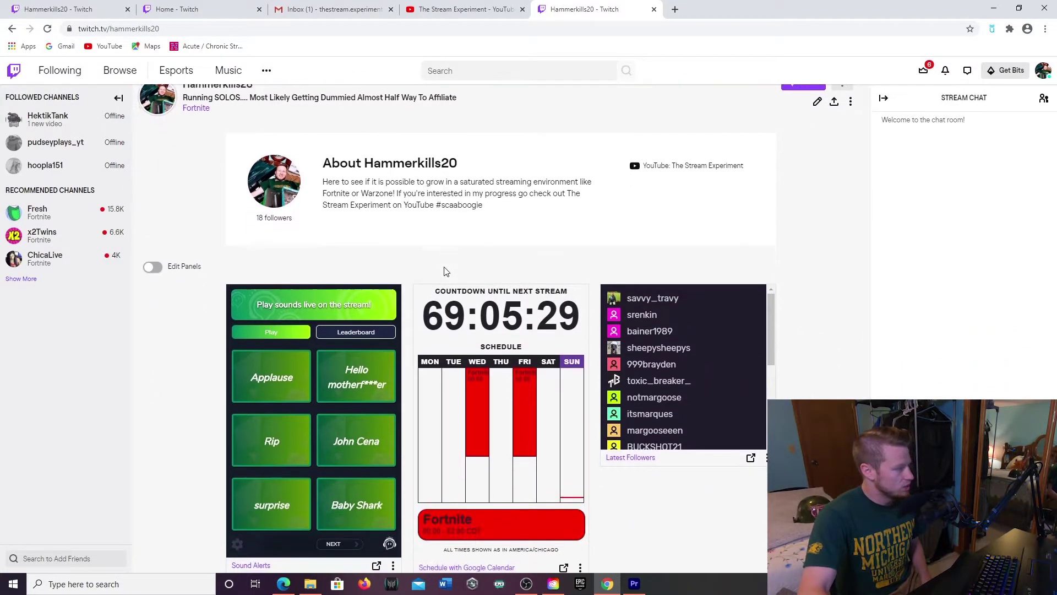
scroll(444, 270, "down", 1)
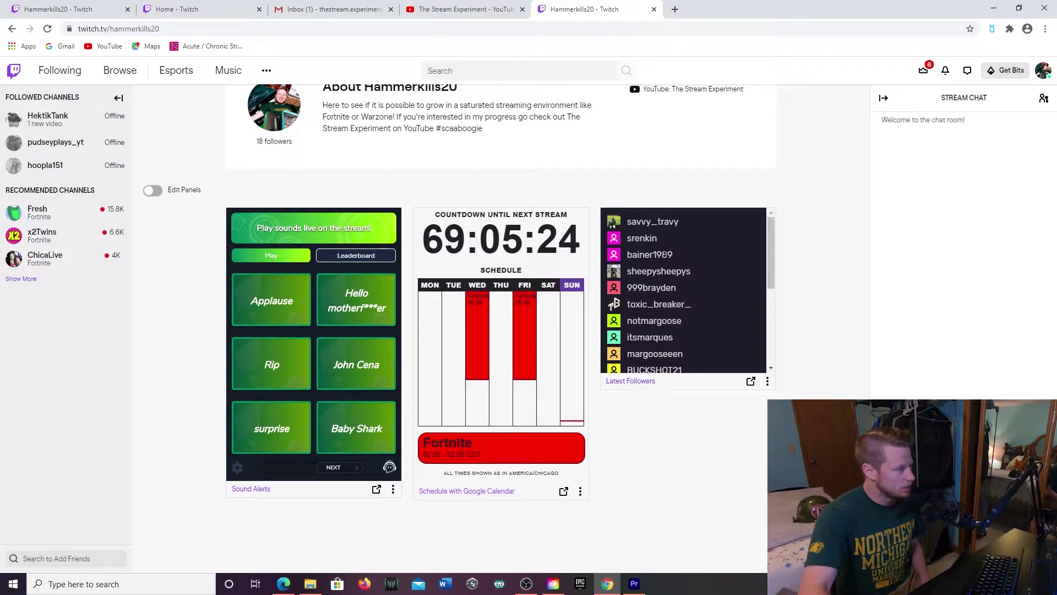
scroll(664, 256, "down", 3)
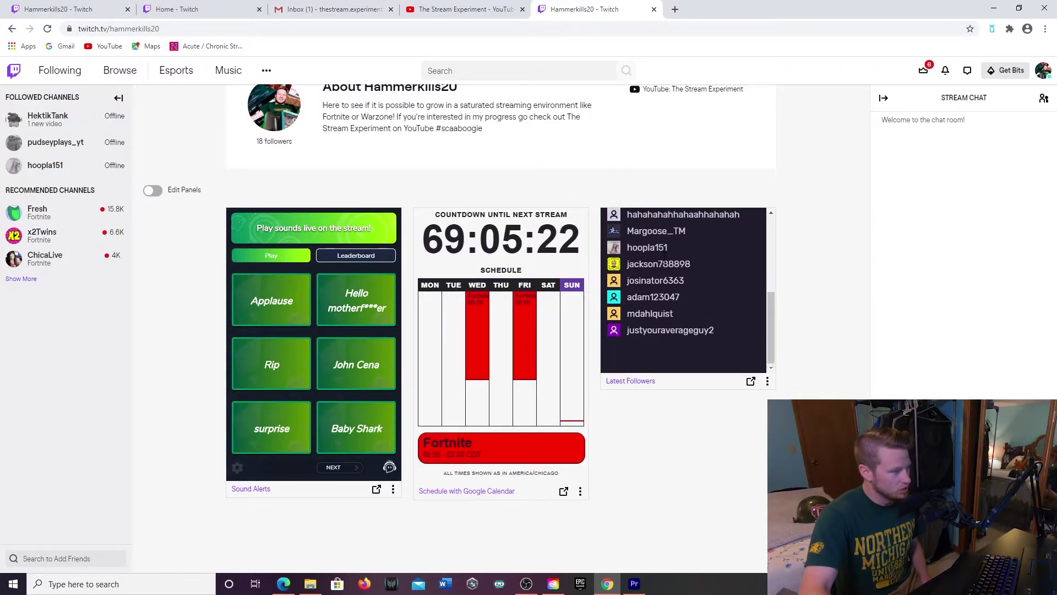
scroll(654, 342, "up", 5)
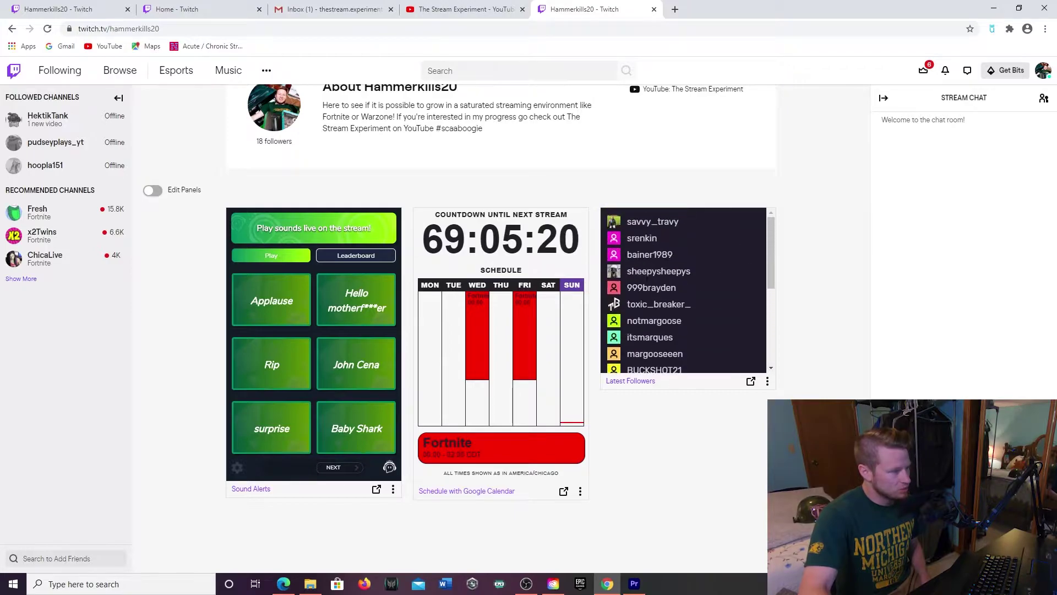
scroll(679, 293, "up", 3)
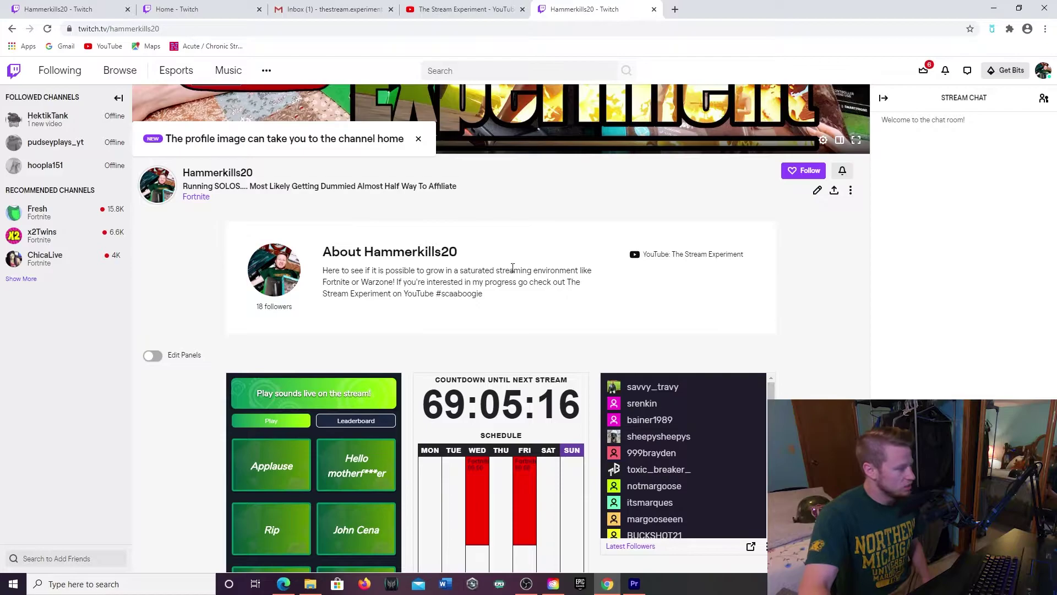
scroll(501, 277, "down", 1)
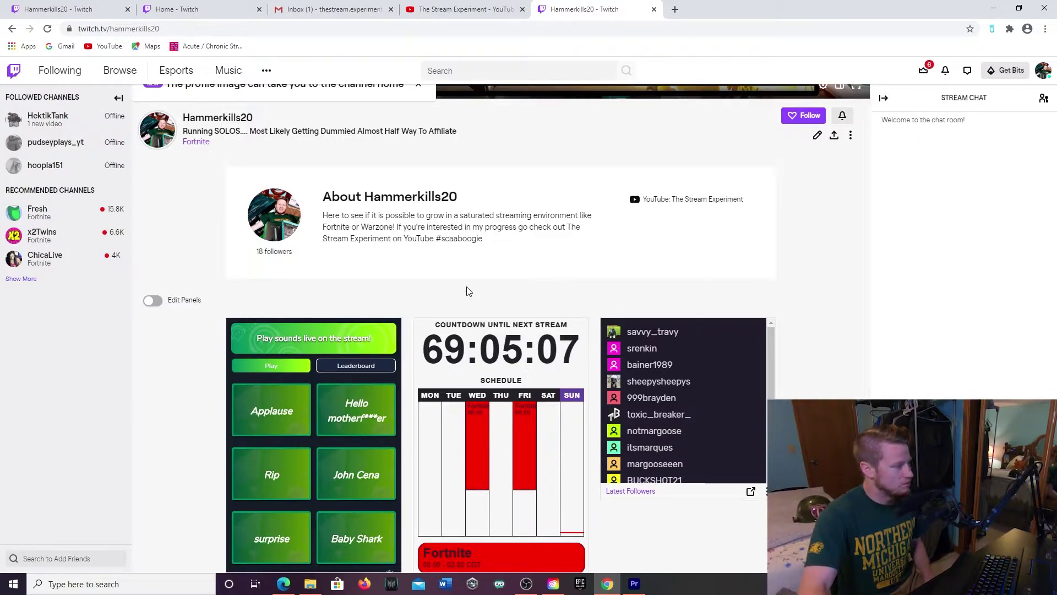
scroll(466, 291, "down", 2)
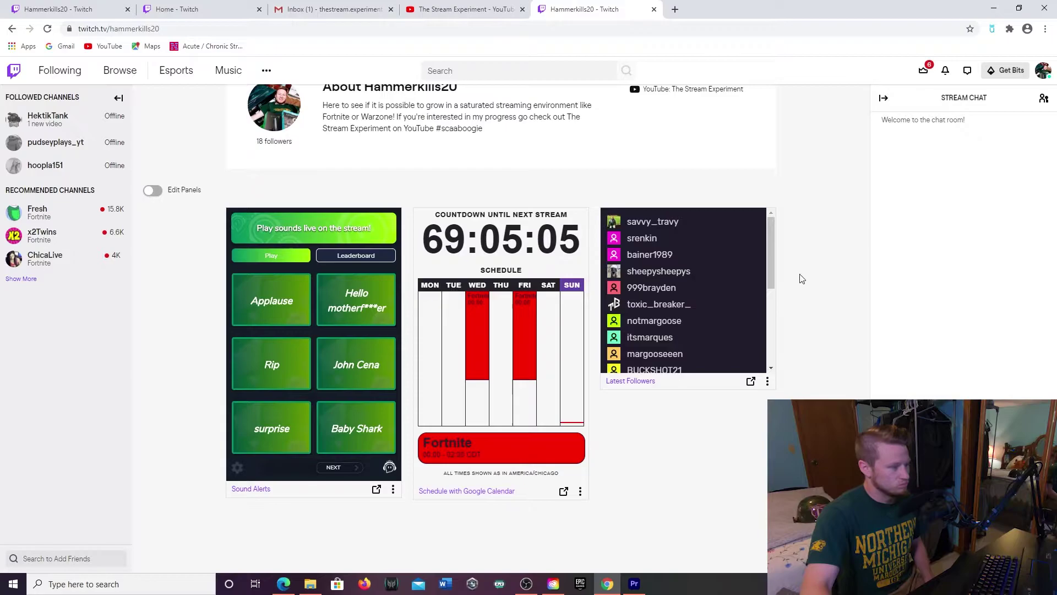
left_click(264, 361)
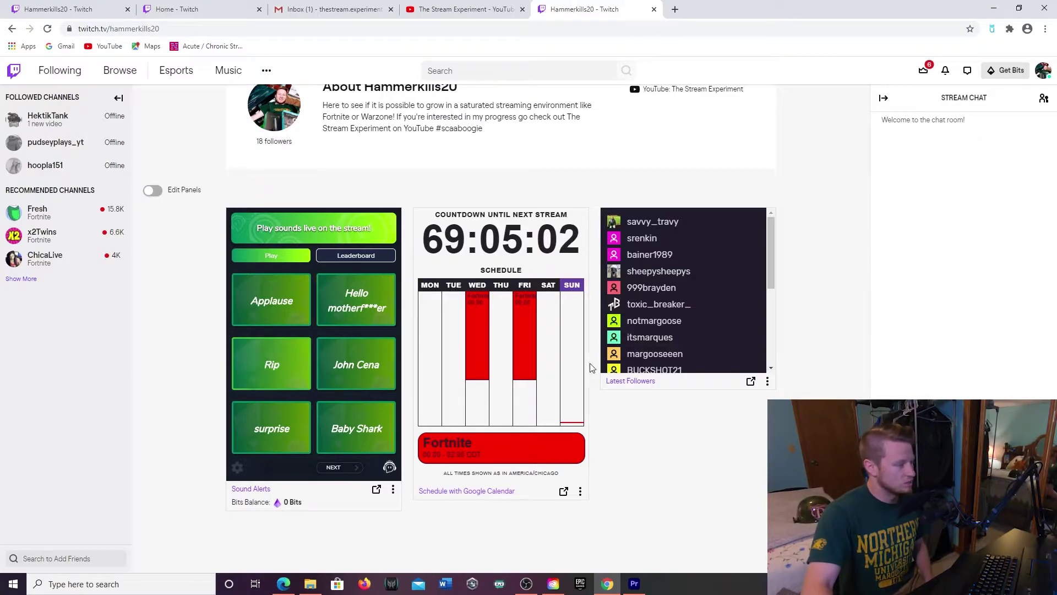